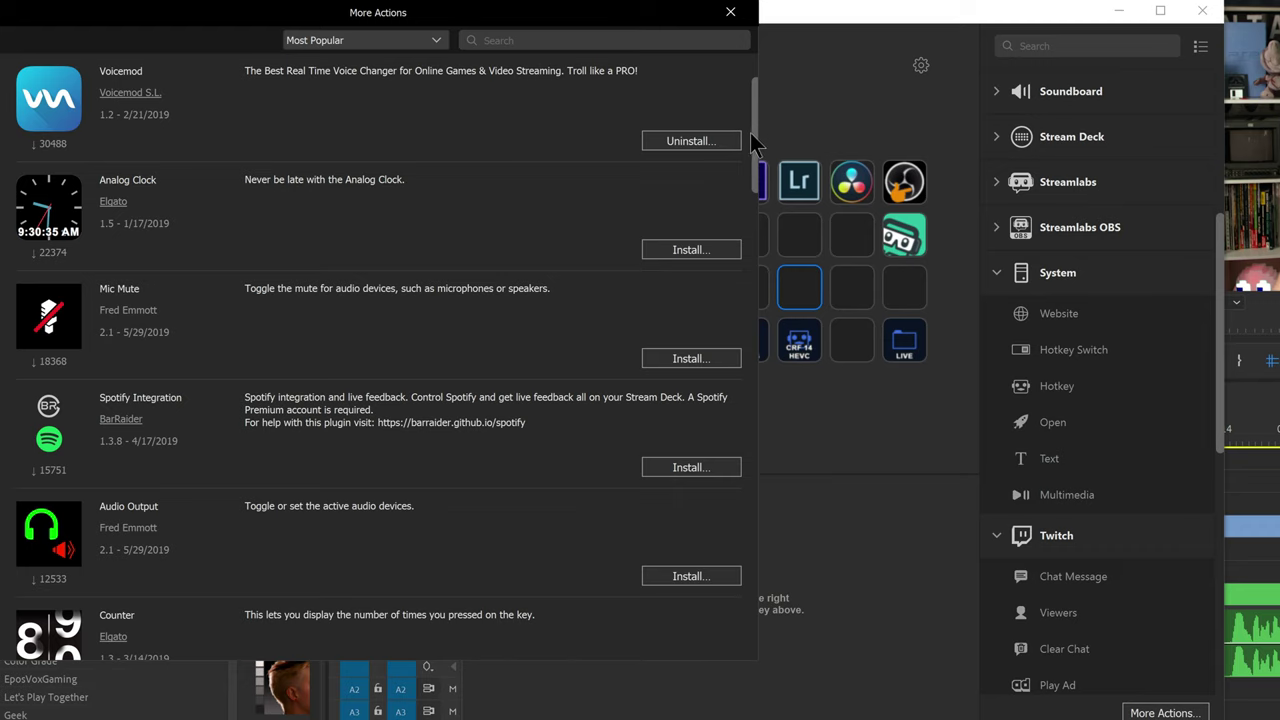
{"action": "left_click_drag", "start_coordinate": [751, 134], "coordinate": [740, 273]}
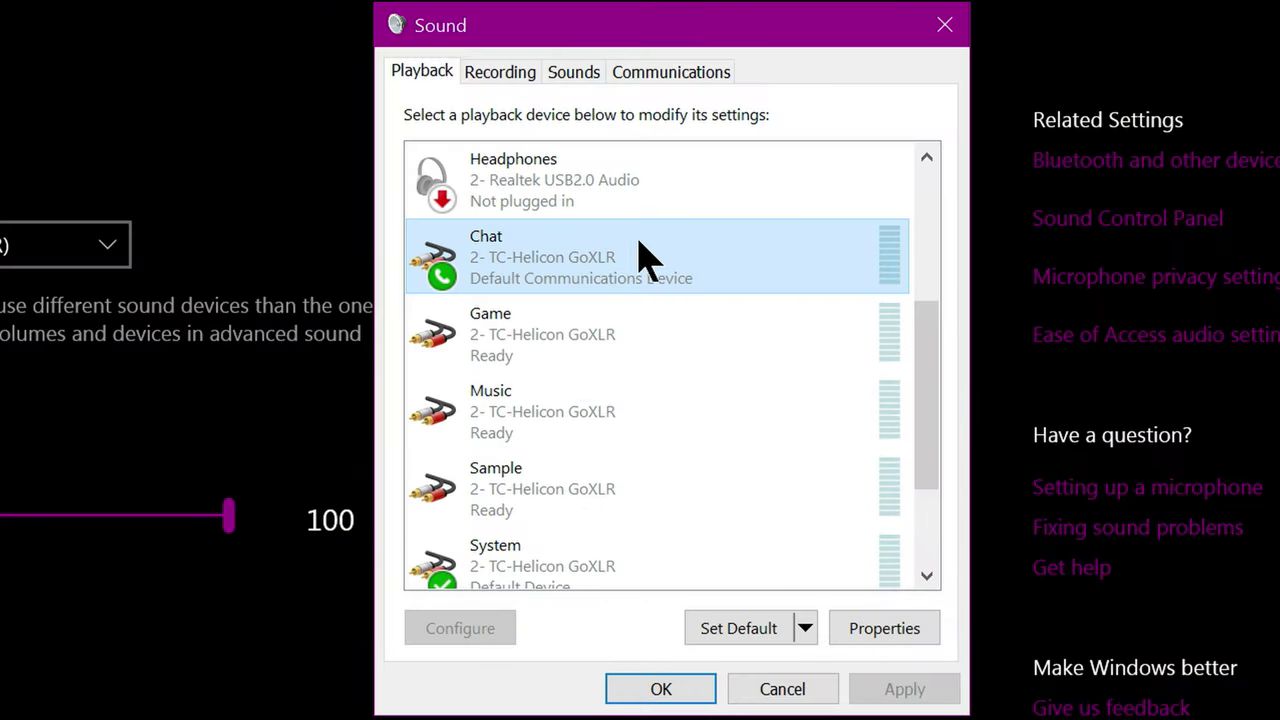
Step: Review the playback and recording devices listed in the Windows Sound settings, including the GoXLR, webcam and Realtek entries
{"action": "left_click_drag", "start_coordinate": [925, 355], "coordinate": [923, 420]}
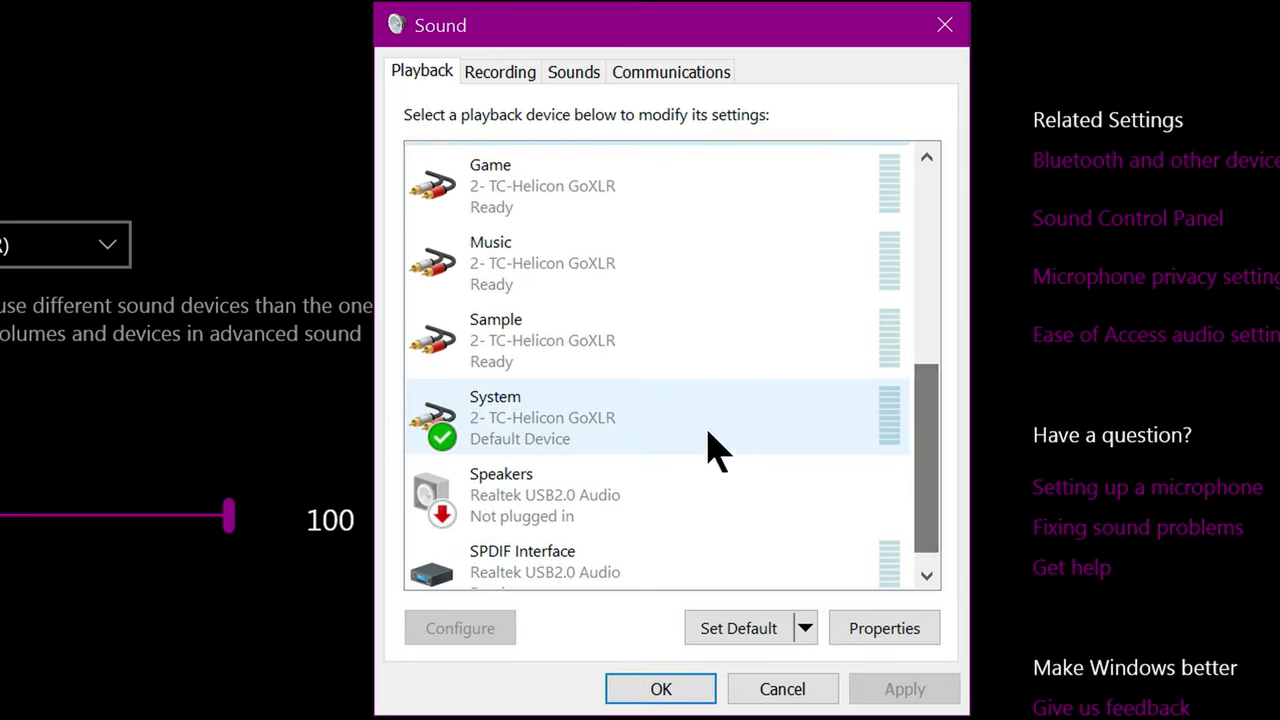
{"action": "left_click", "coordinate": [485, 78]}
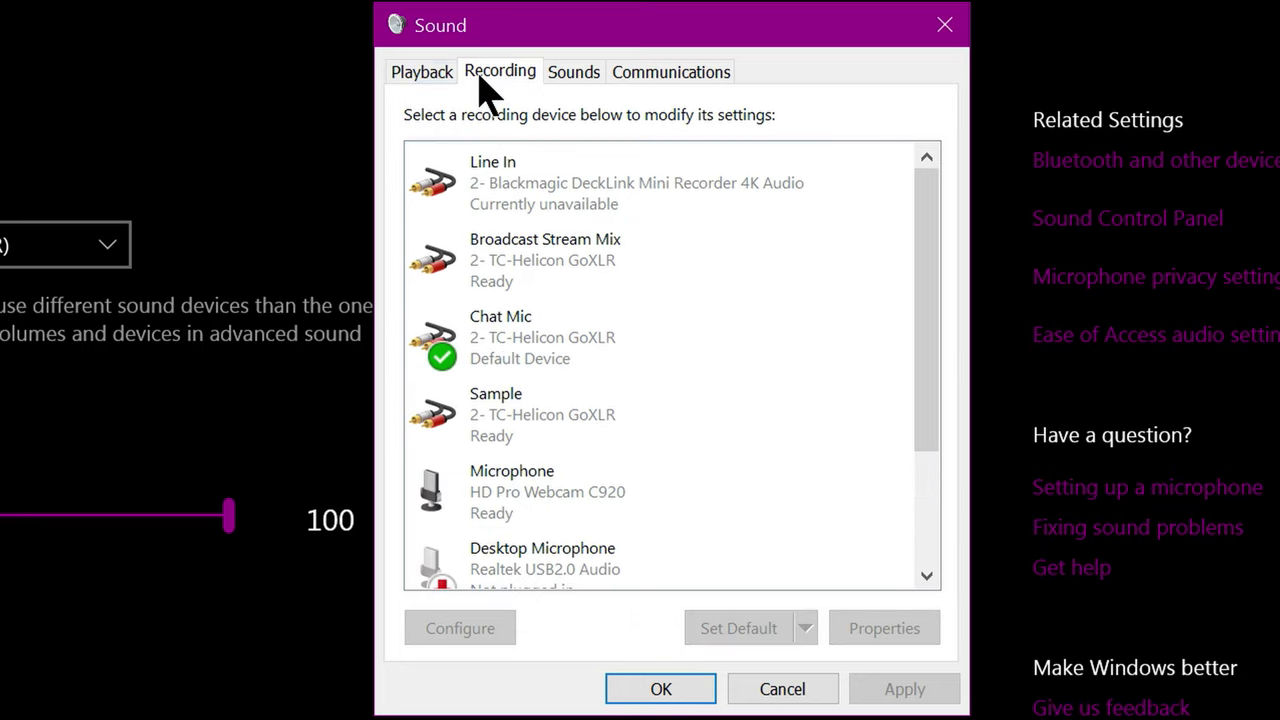
{"action": "left_click", "coordinate": [683, 175]}
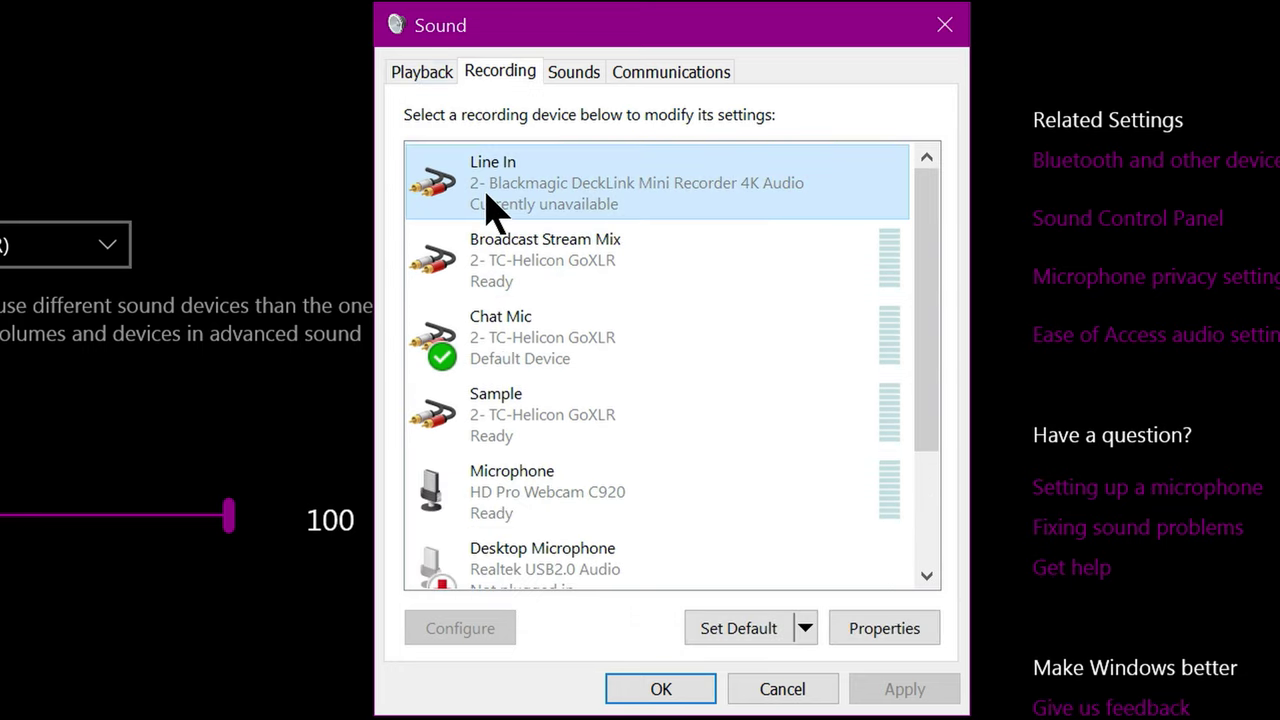
{"action": "left_click", "coordinate": [565, 355]}
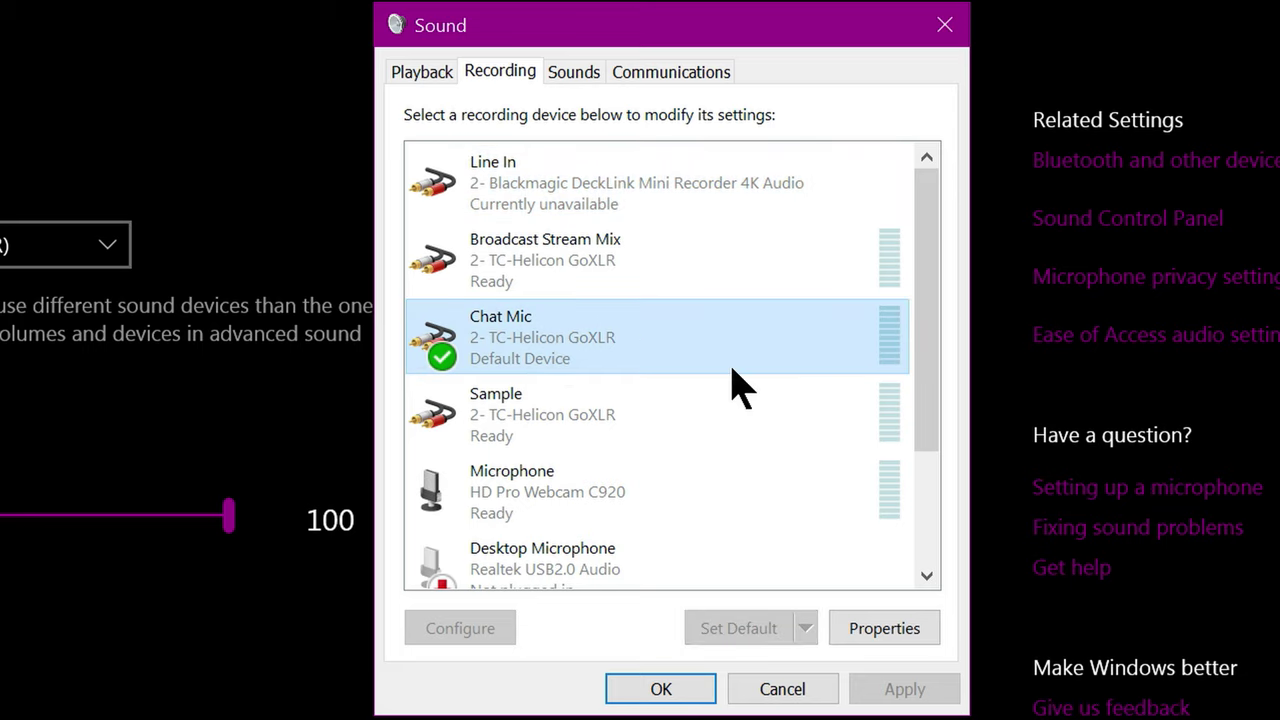
{"action": "left_click_drag", "start_coordinate": [928, 412], "coordinate": [906, 509]}
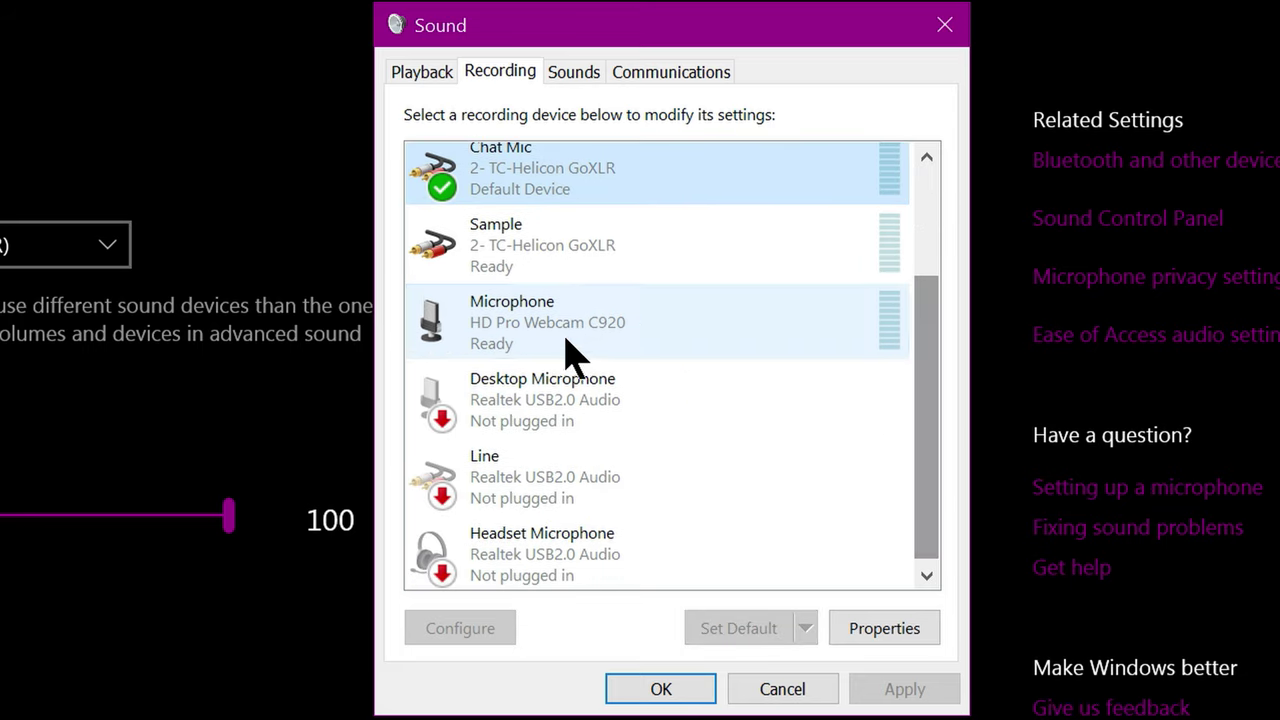
{"action": "left_click", "coordinate": [650, 320]}
{"action": "left_click", "coordinate": [546, 490]}
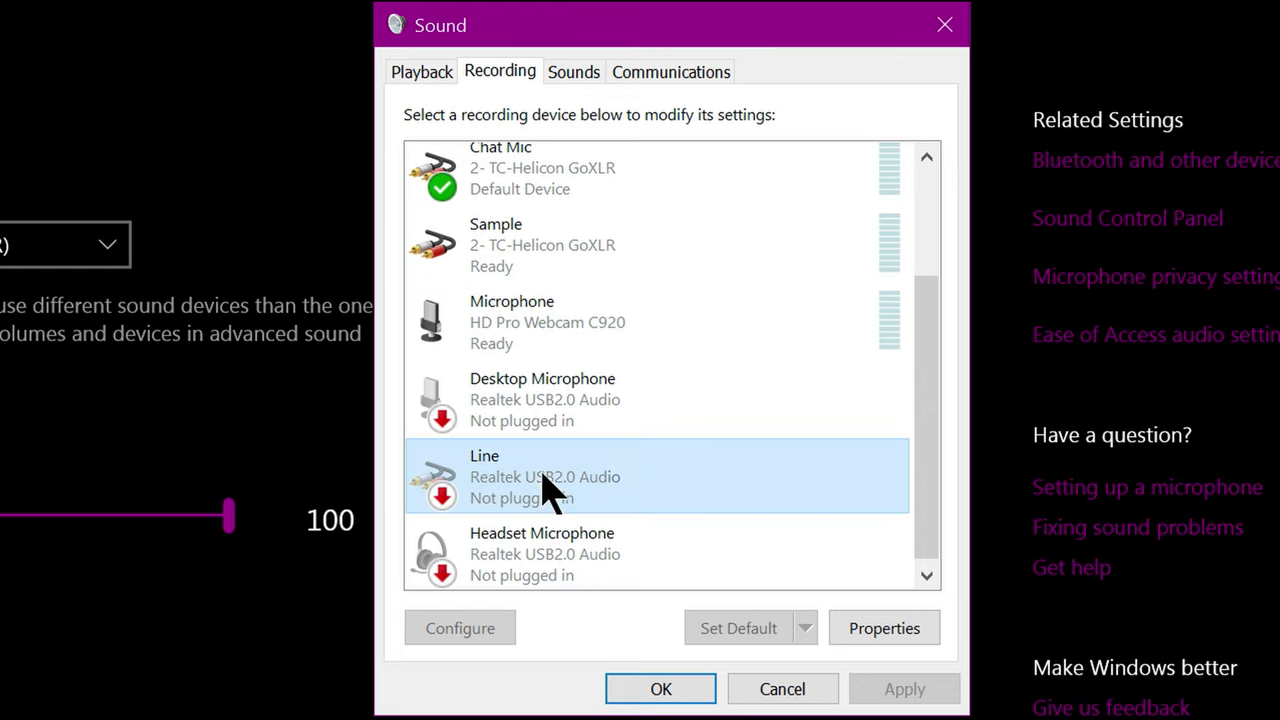
{"action": "left_click", "coordinate": [588, 555]}
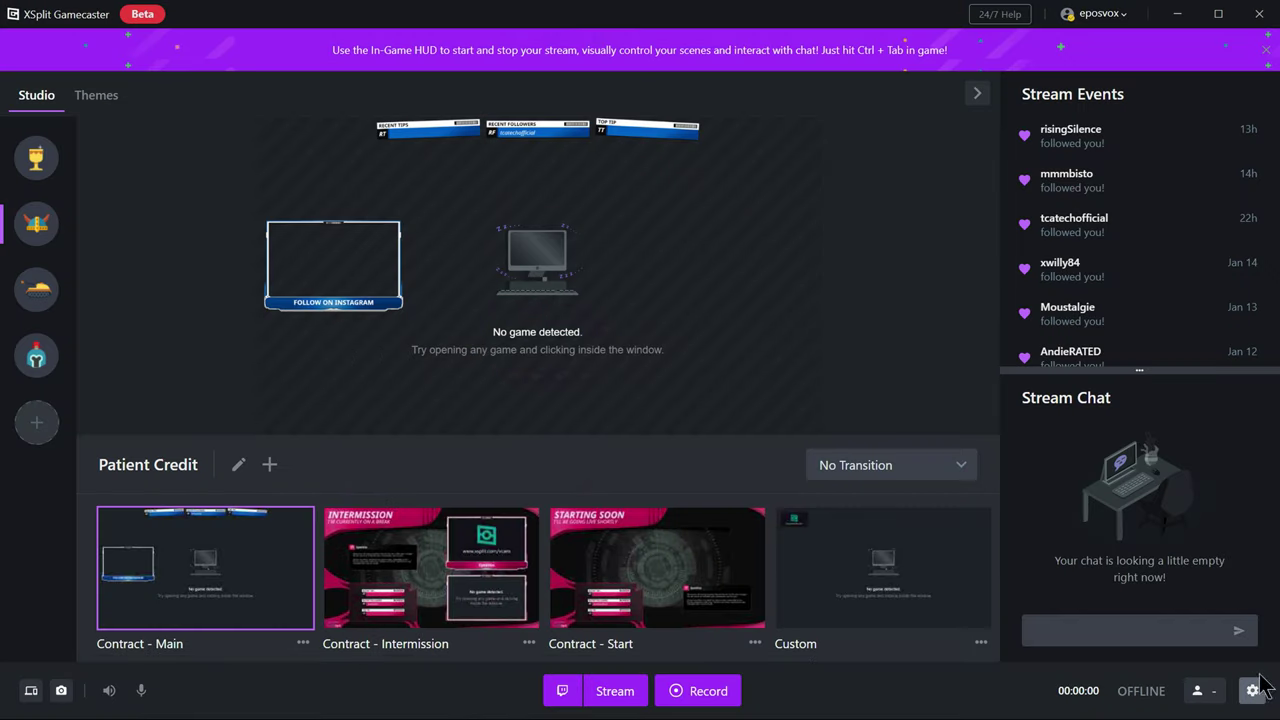
Step: Set the system audio device in XSplit Gamecaster's settings to System (2- TC-Helicon GoXLR)
{"action": "left_click", "coordinate": [1255, 690]}
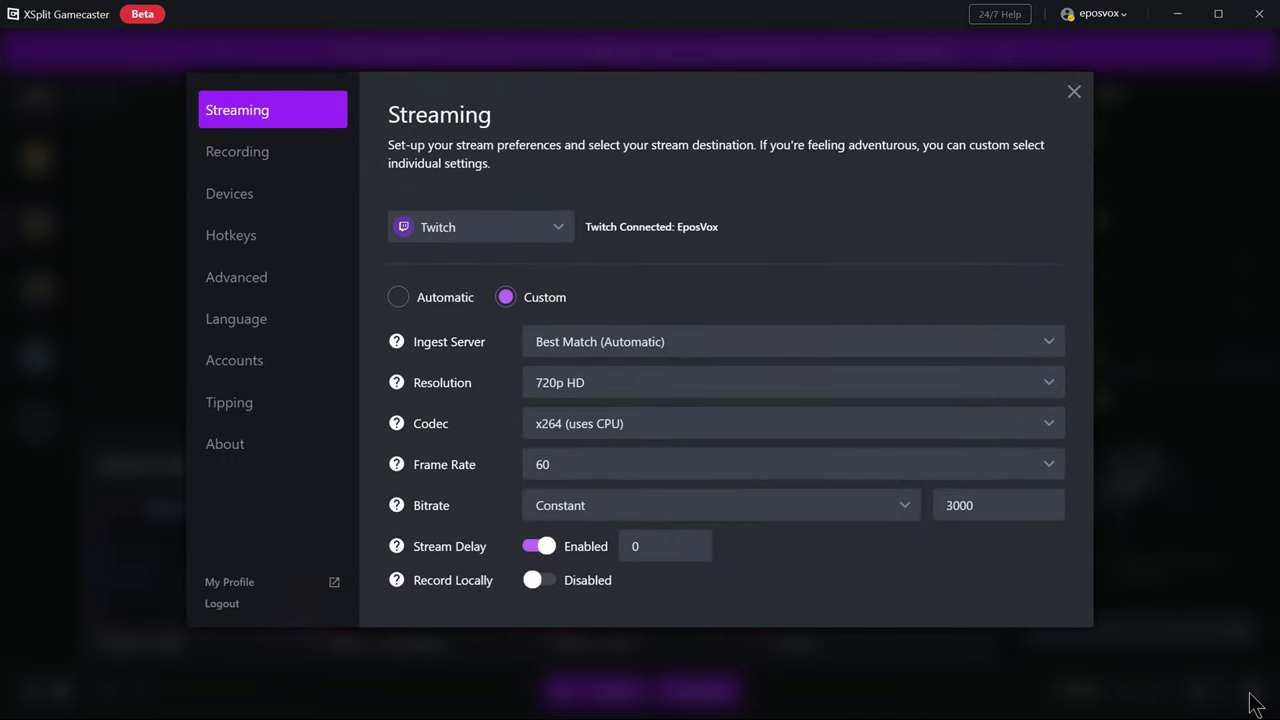
{"action": "left_click", "coordinate": [228, 190]}
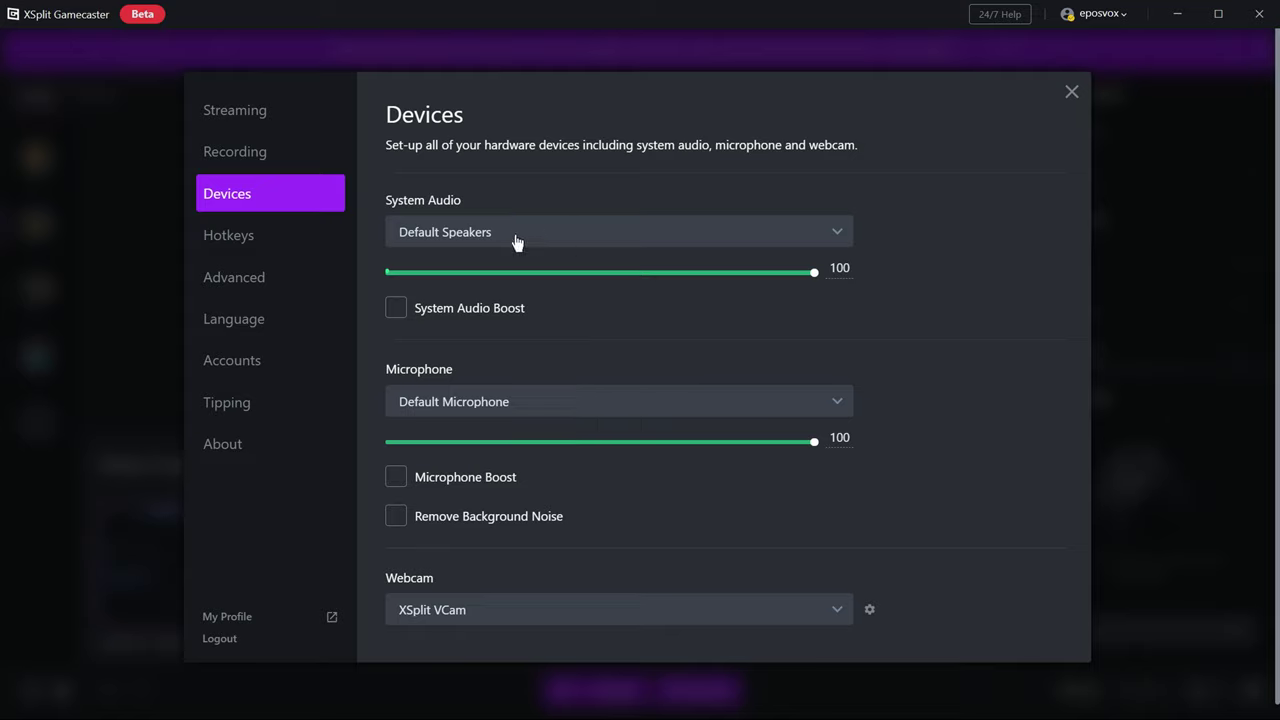
{"action": "left_click", "coordinate": [449, 235]}
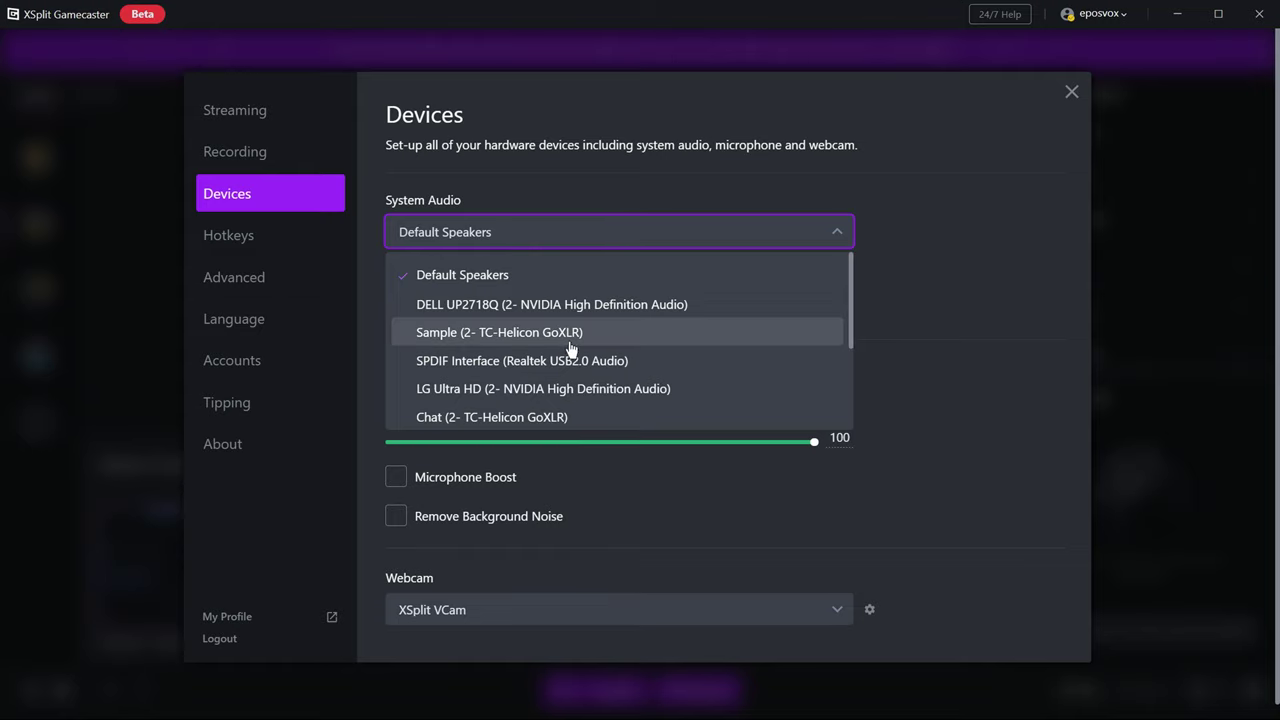
{"action": "scroll", "coordinate": [567, 345], "scroll_direction": "down", "scroll_amount": 3}
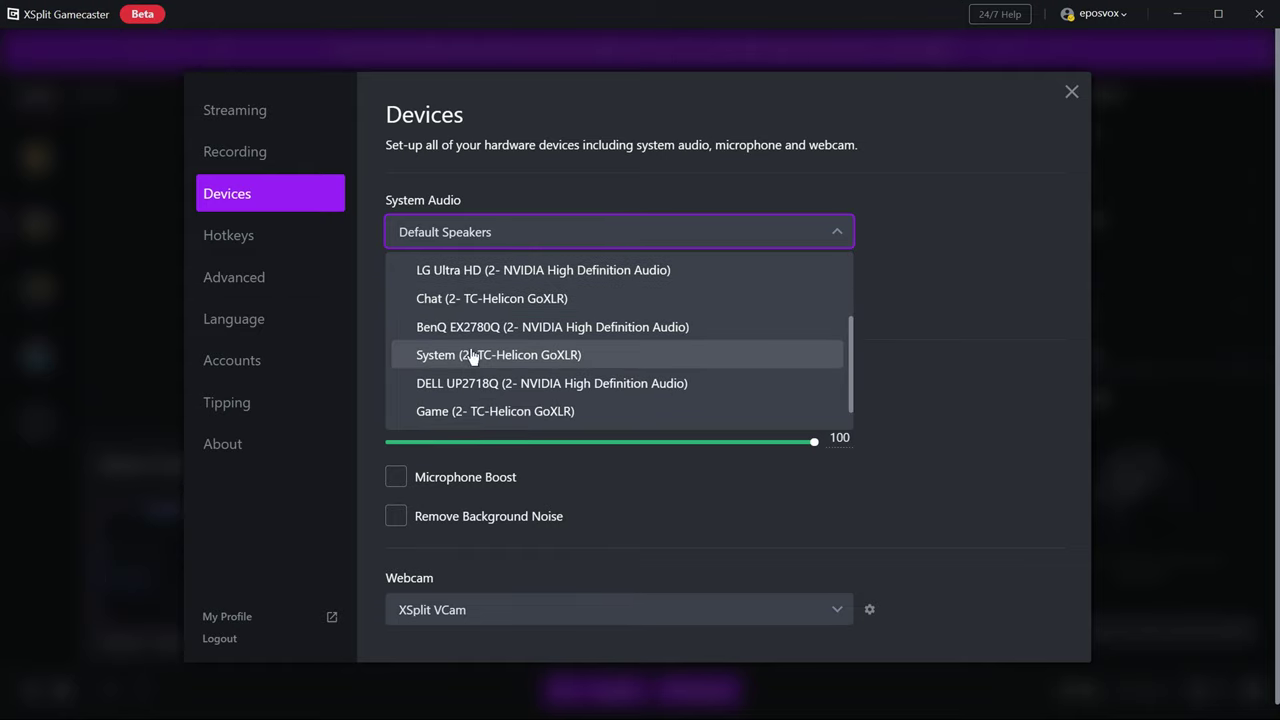
{"action": "left_click", "coordinate": [525, 355]}
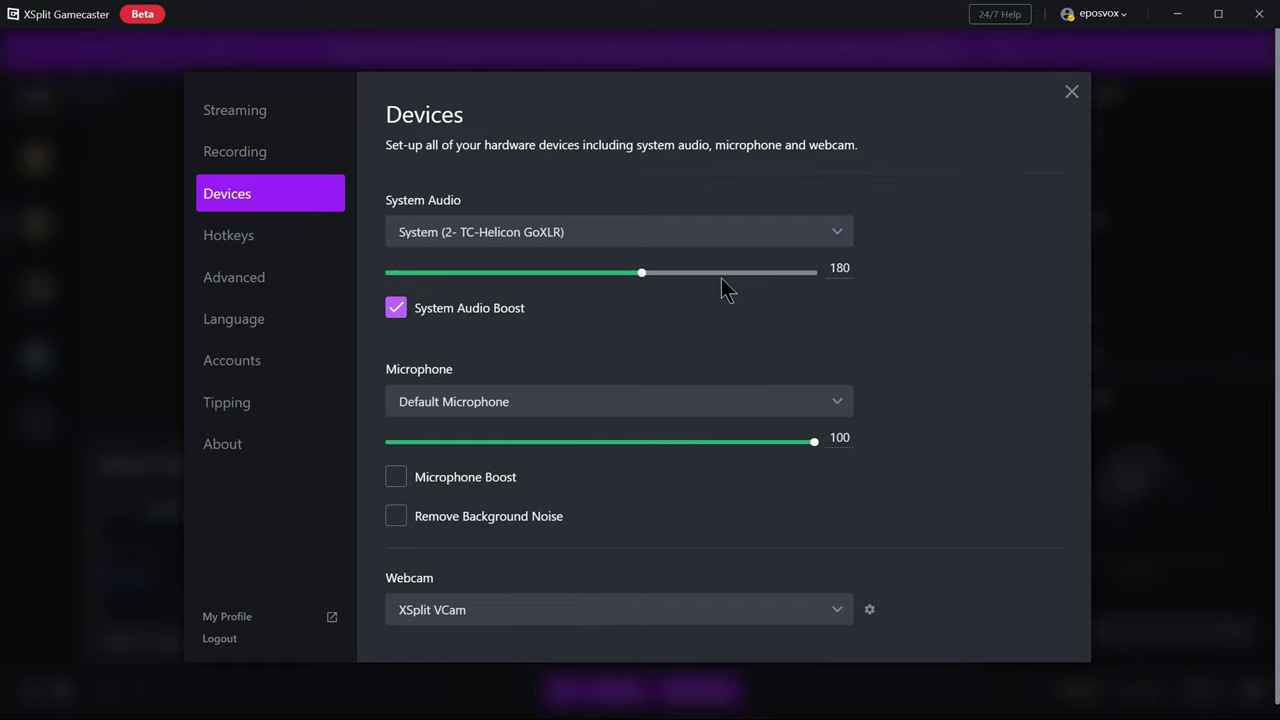
Step: Enable System Audio Boost and raise the system audio volume to 300
{"action": "left_click_drag", "start_coordinate": [721, 278], "coordinate": [799, 278]}
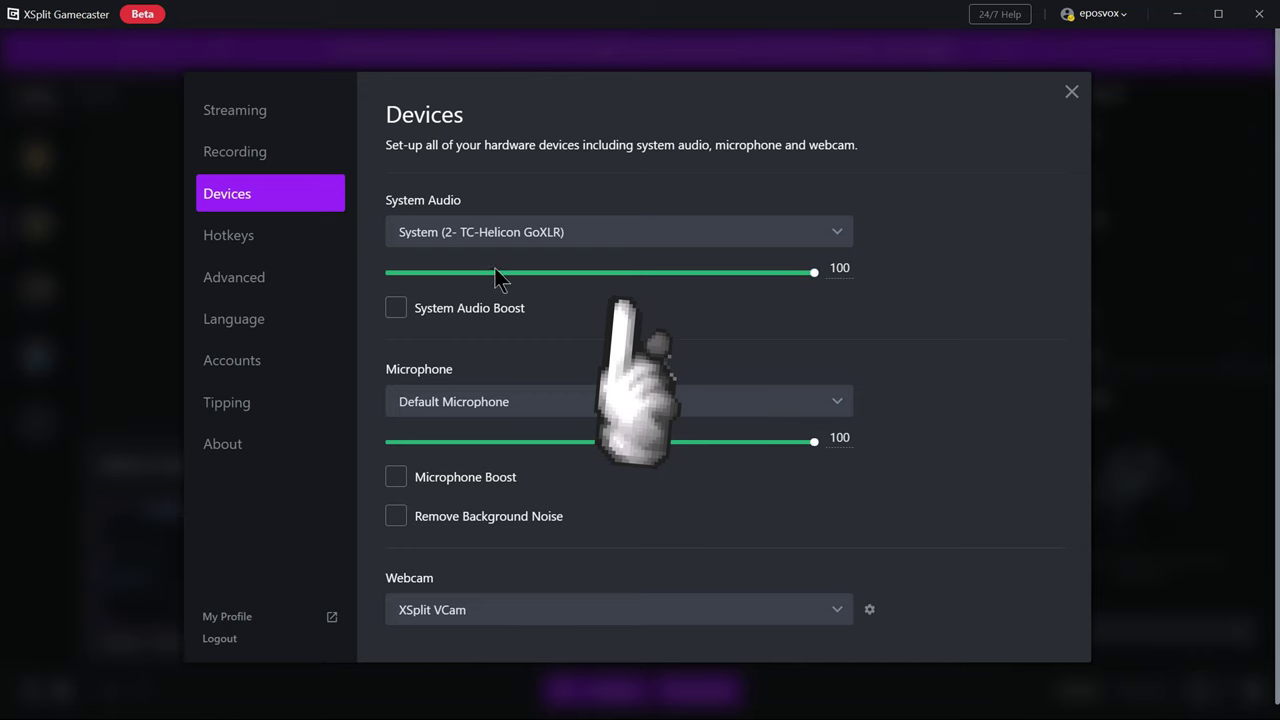
{"action": "left_click", "coordinate": [398, 310]}
{"action": "left_click_drag", "start_coordinate": [729, 283], "coordinate": [799, 277]}
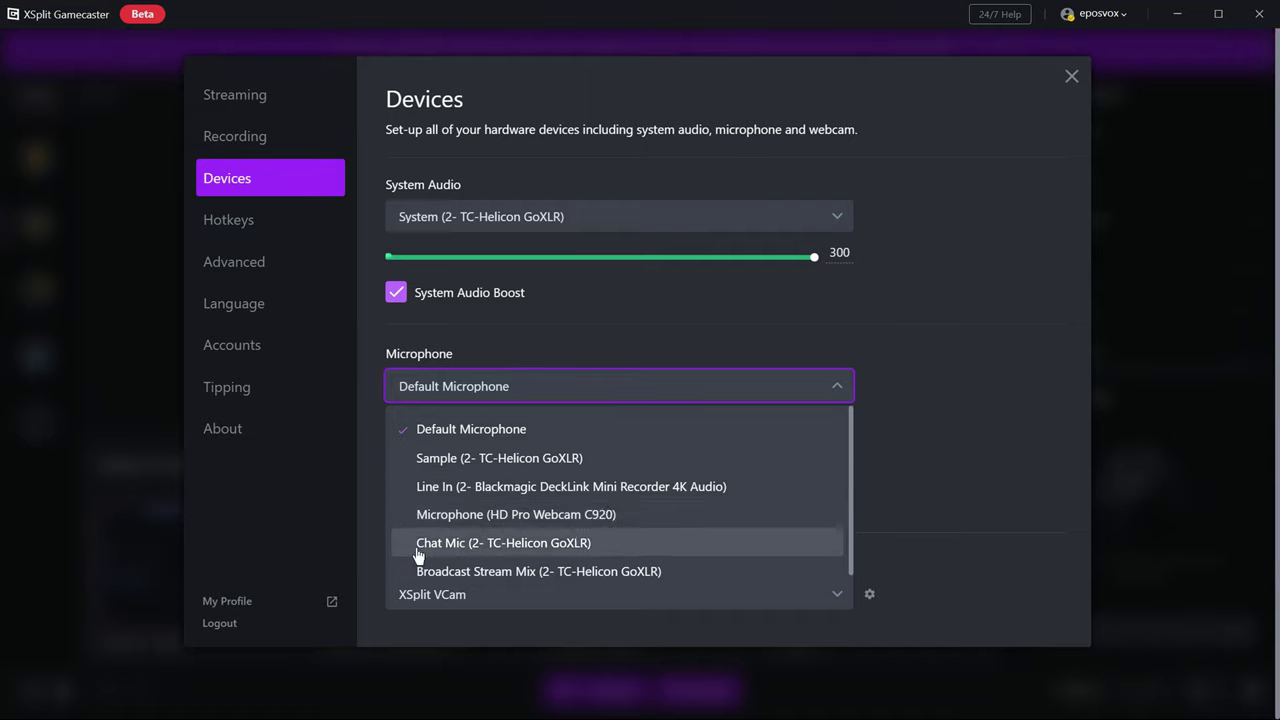
Step: Set the microphone to Chat Mic (2- TC-Helicon GoXLR) and its volume to 95, leaving Remove Background Noise off
{"action": "scroll", "coordinate": [566, 540], "scroll_direction": "down", "scroll_amount": 1}
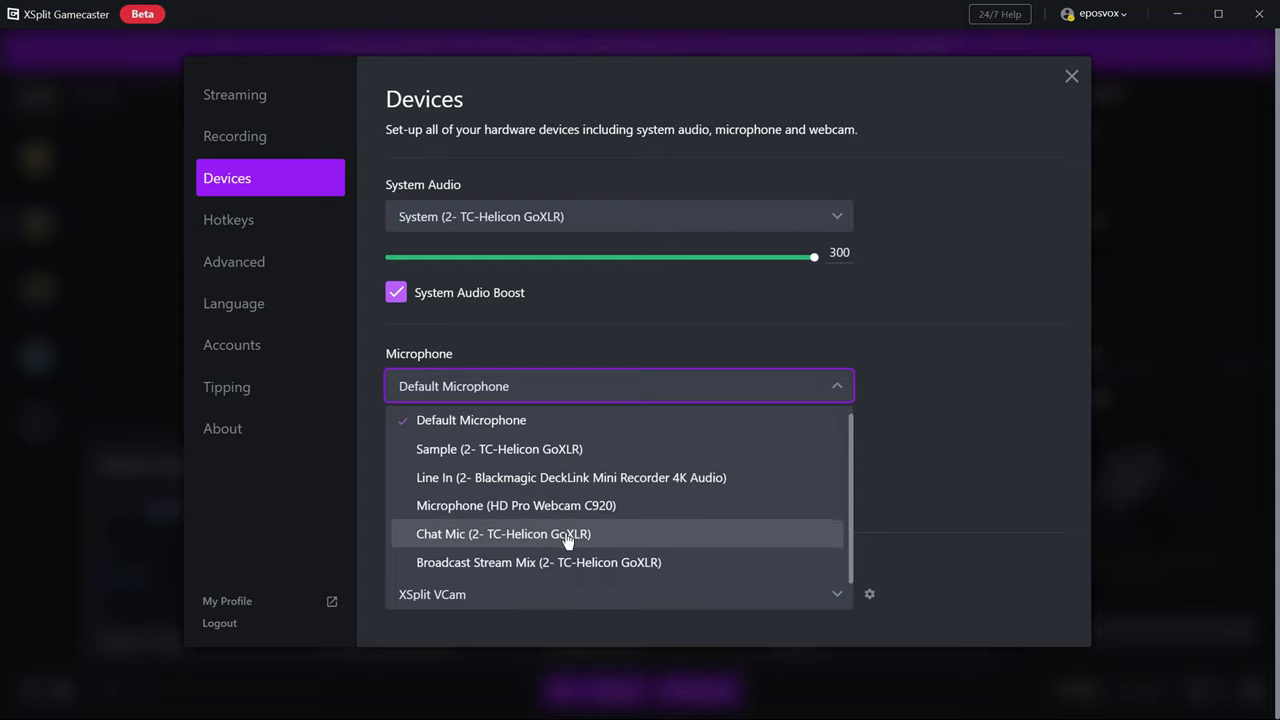
{"action": "scroll", "coordinate": [566, 540], "scroll_direction": "up", "scroll_amount": 1}
{"action": "scroll", "coordinate": [560, 540], "scroll_direction": "down", "scroll_amount": 1}
{"action": "left_click", "coordinate": [558, 536]}
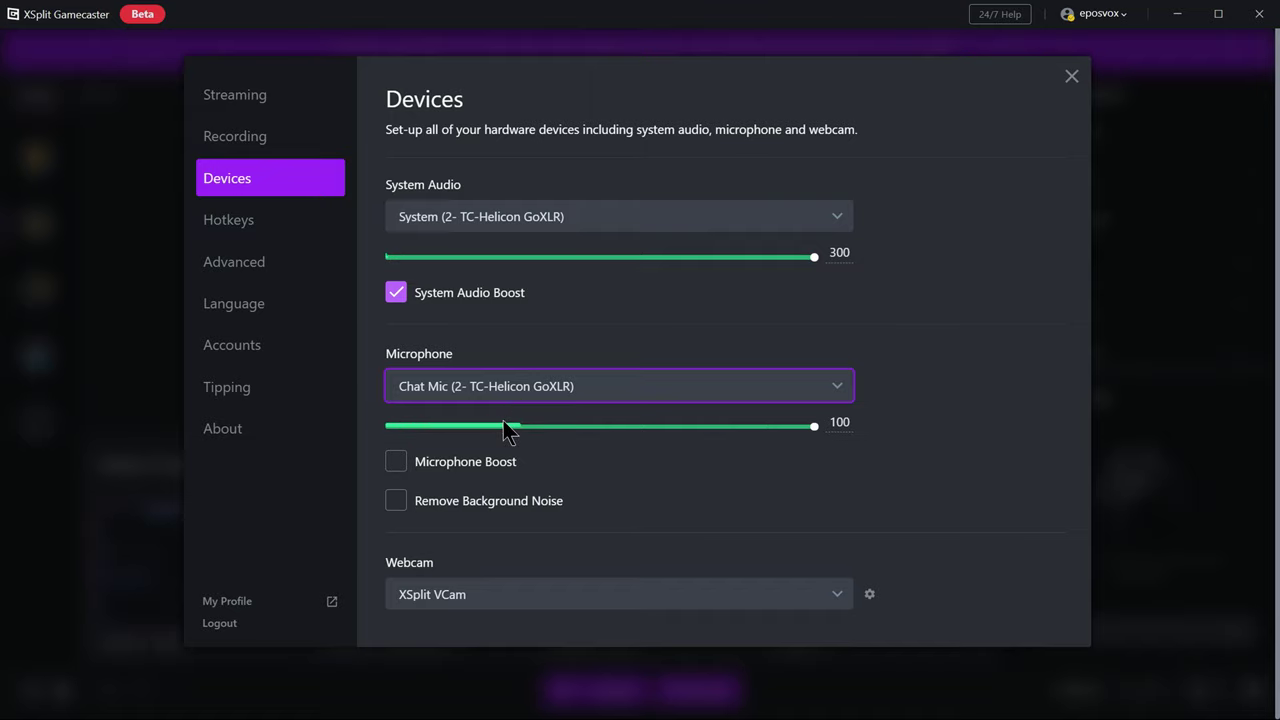
{"action": "scroll", "coordinate": [503, 420], "scroll_direction": "down", "scroll_amount": 1}
{"action": "left_click", "coordinate": [420, 503]}
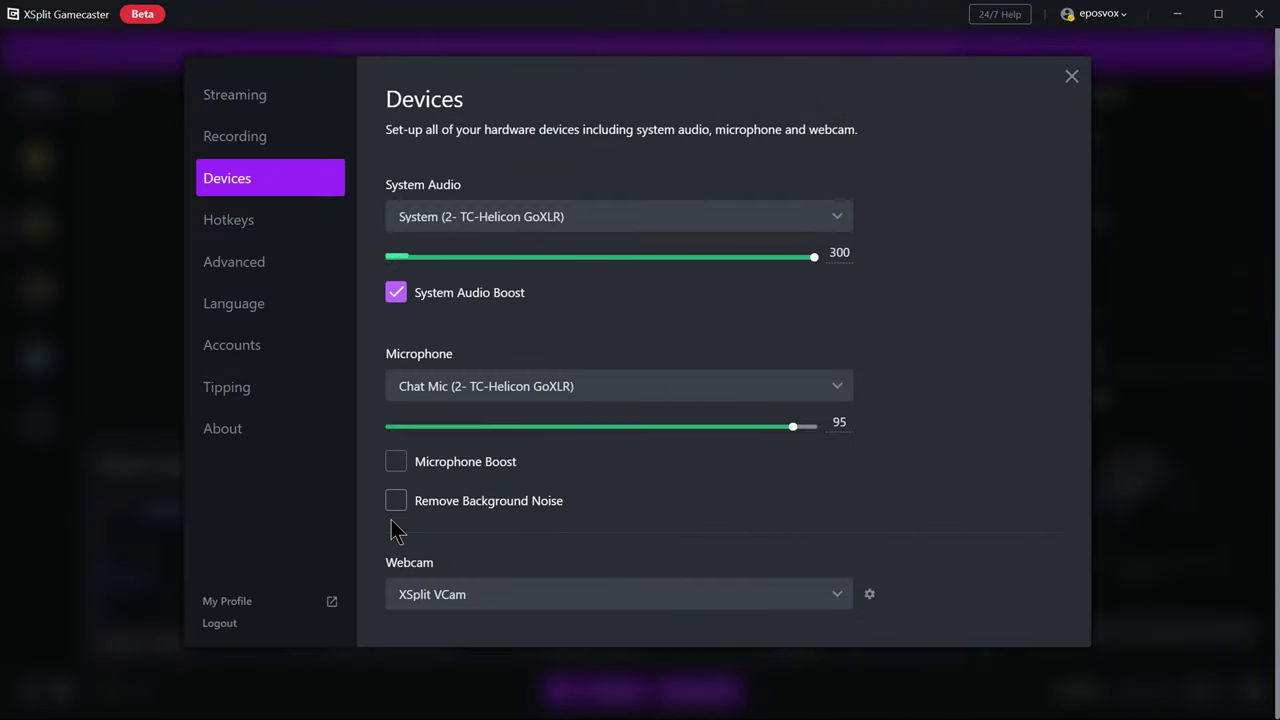
Step: Choose HD Pro Webcam C920 as the webcam device
{"action": "left_click", "coordinate": [508, 595]}
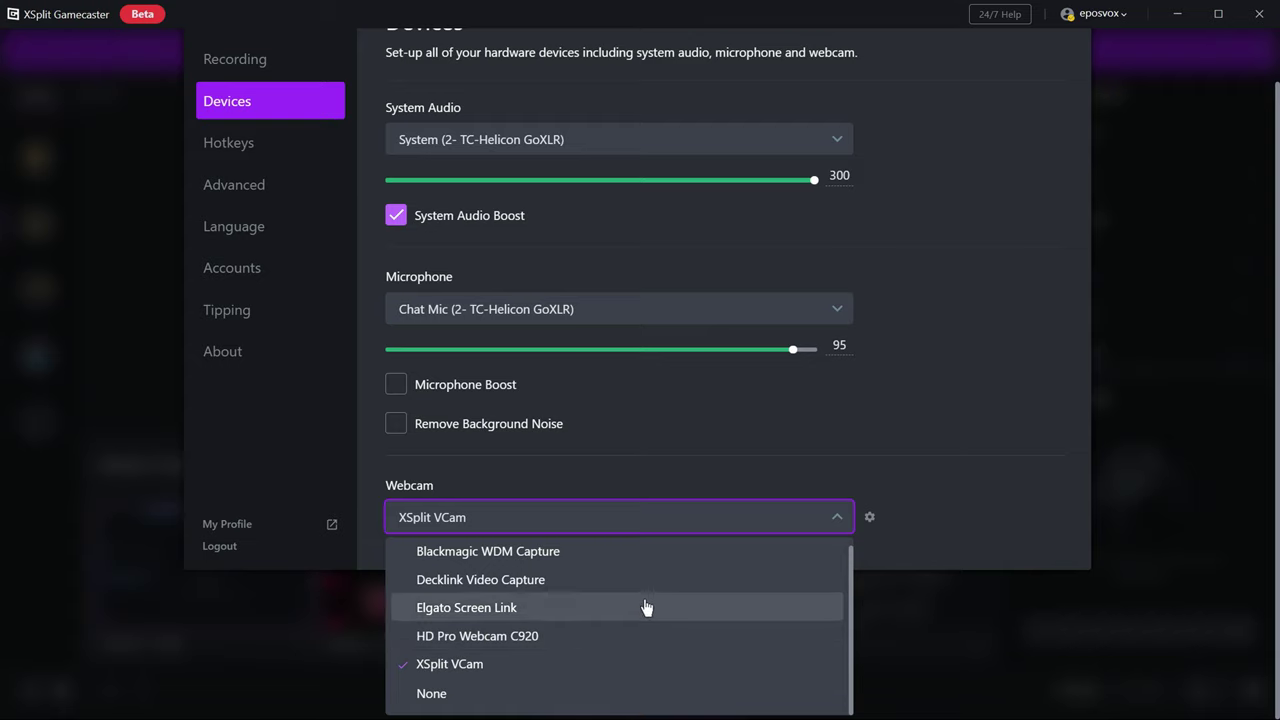
{"action": "left_click", "coordinate": [524, 645]}
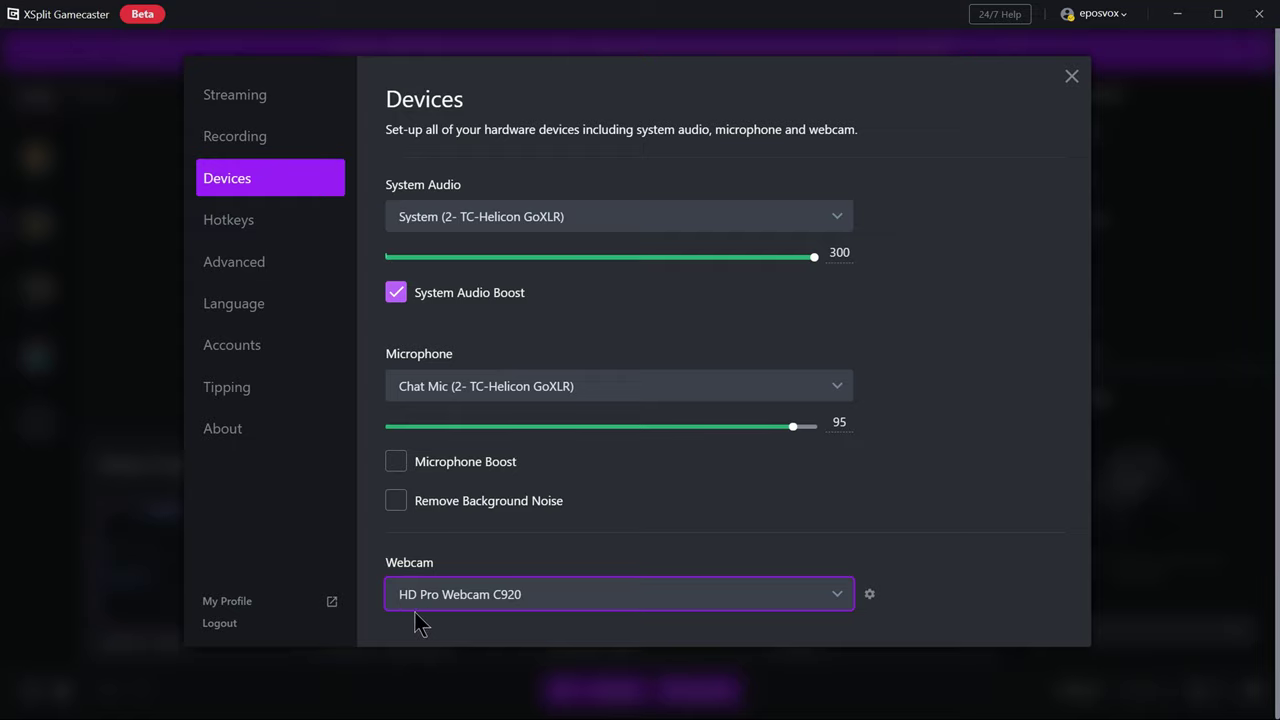
{"action": "left_click", "coordinate": [450, 622]}
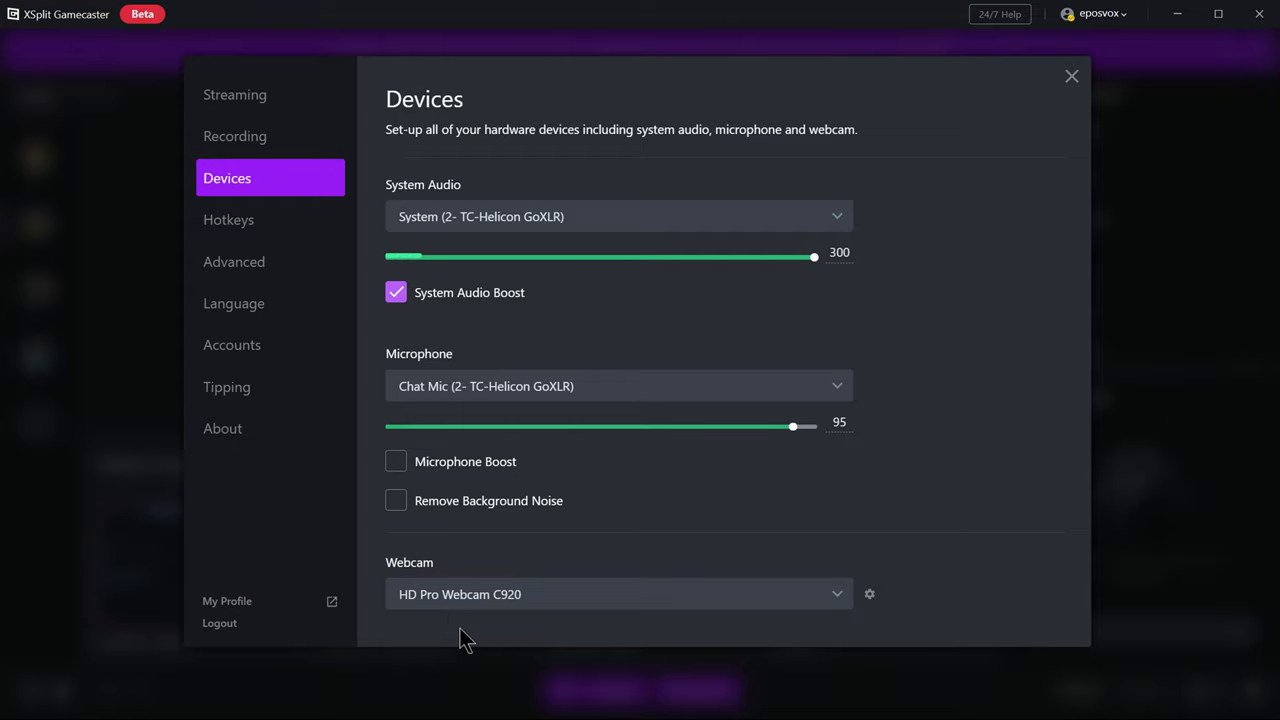
{"action": "left_click", "coordinate": [493, 600]}
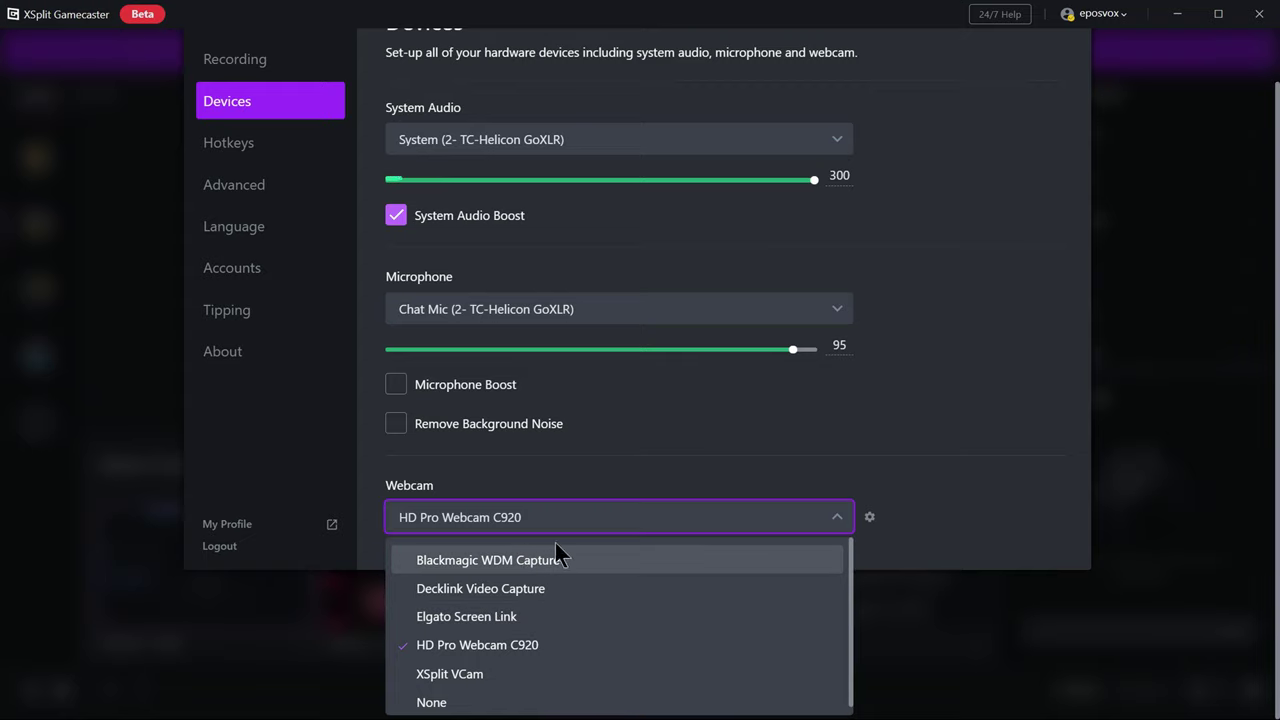
{"action": "left_click", "coordinate": [378, 502]}
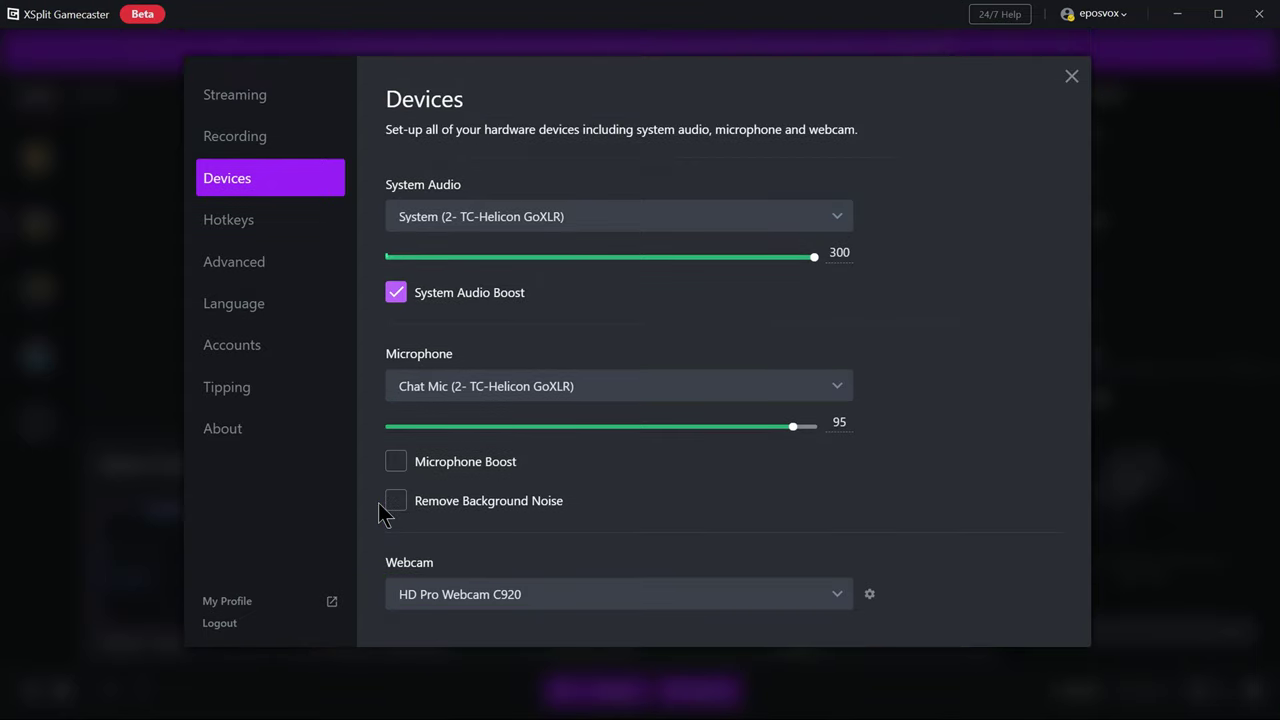
Step: Set the webcam's stream output size to 1920 x 1080 and close the settings
{"action": "left_click", "coordinate": [868, 596]}
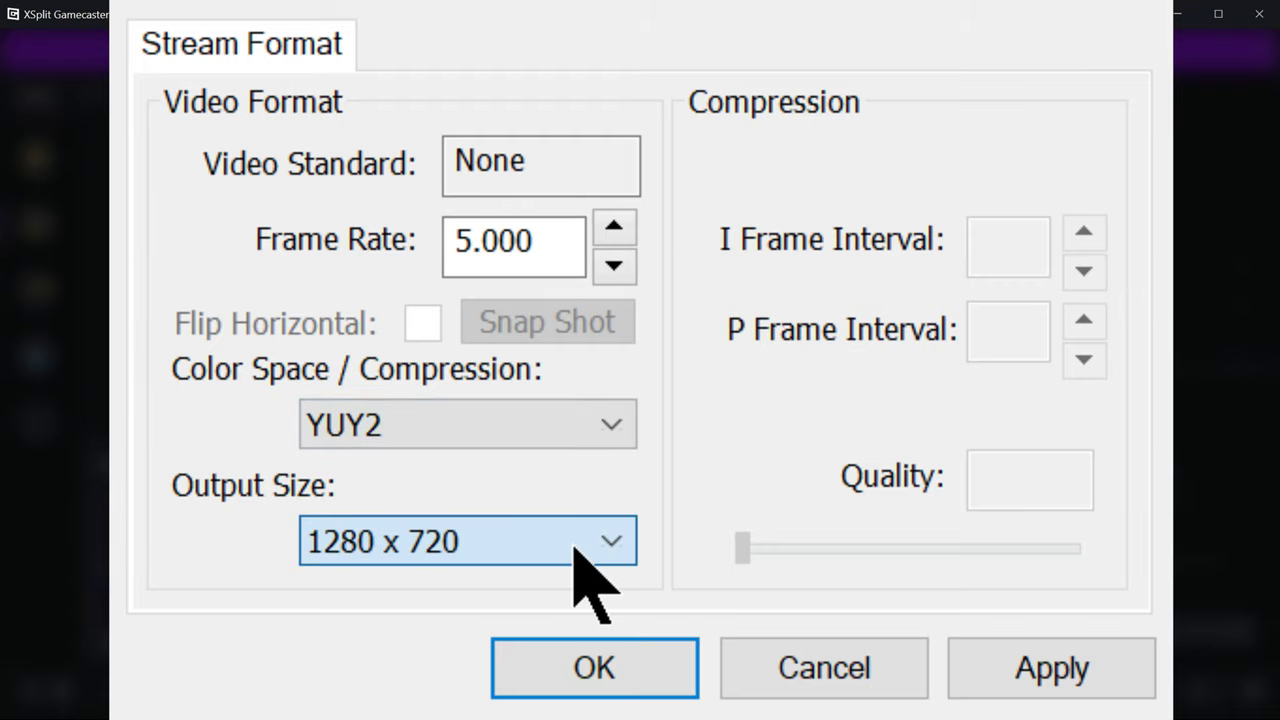
{"action": "scroll", "coordinate": [575, 670], "scroll_direction": "up", "scroll_amount": 3}
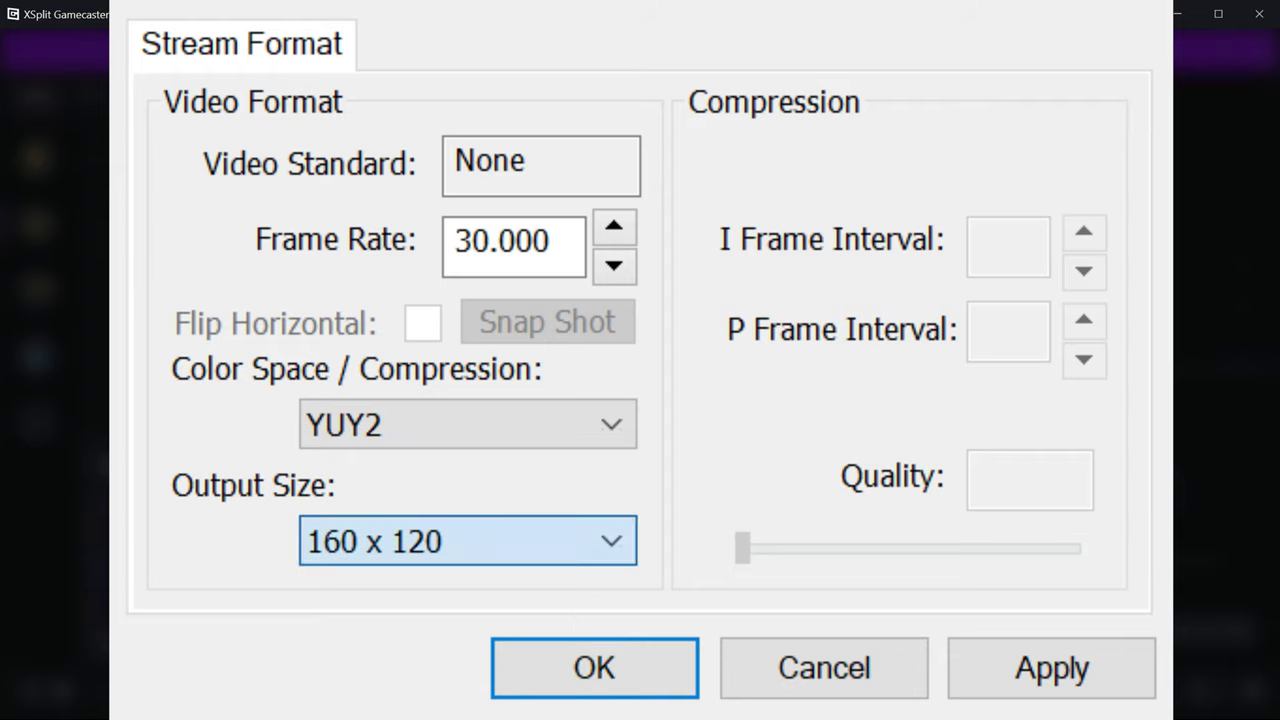
{"action": "scroll", "coordinate": [554, 541], "scroll_direction": "down", "scroll_amount": 3}
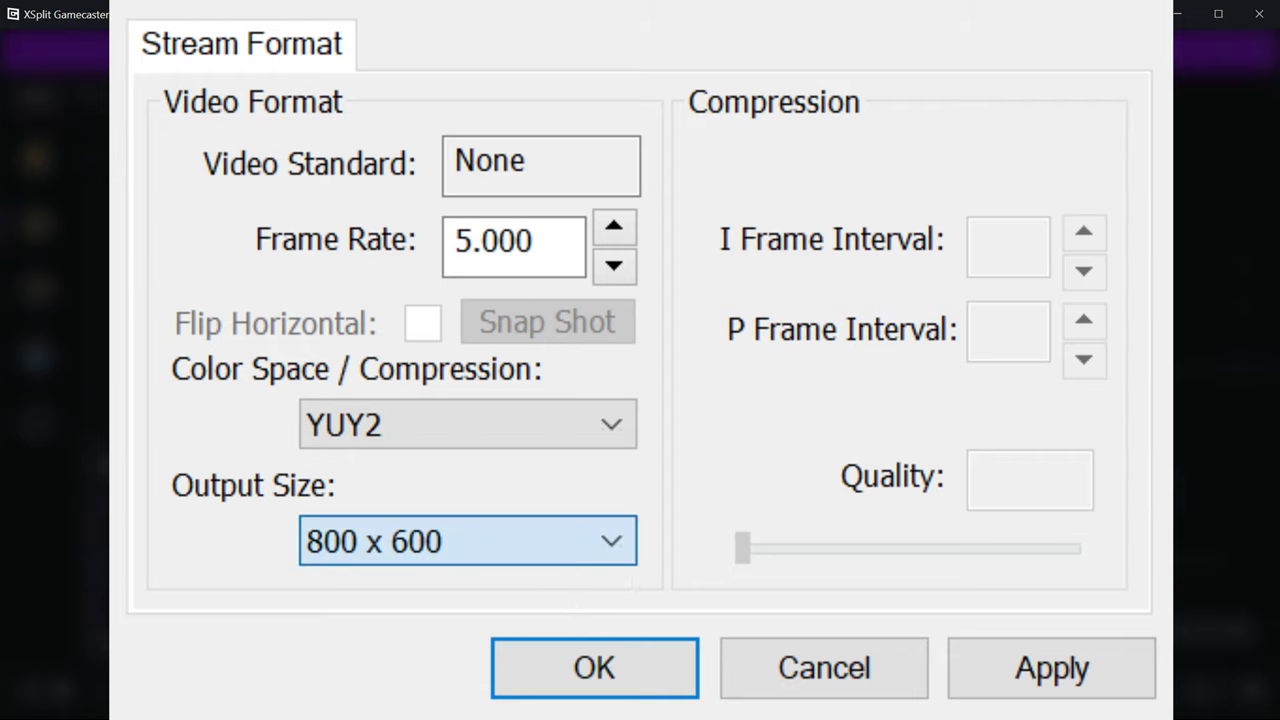
{"action": "scroll", "coordinate": [523, 543], "scroll_direction": "down", "scroll_amount": 1}
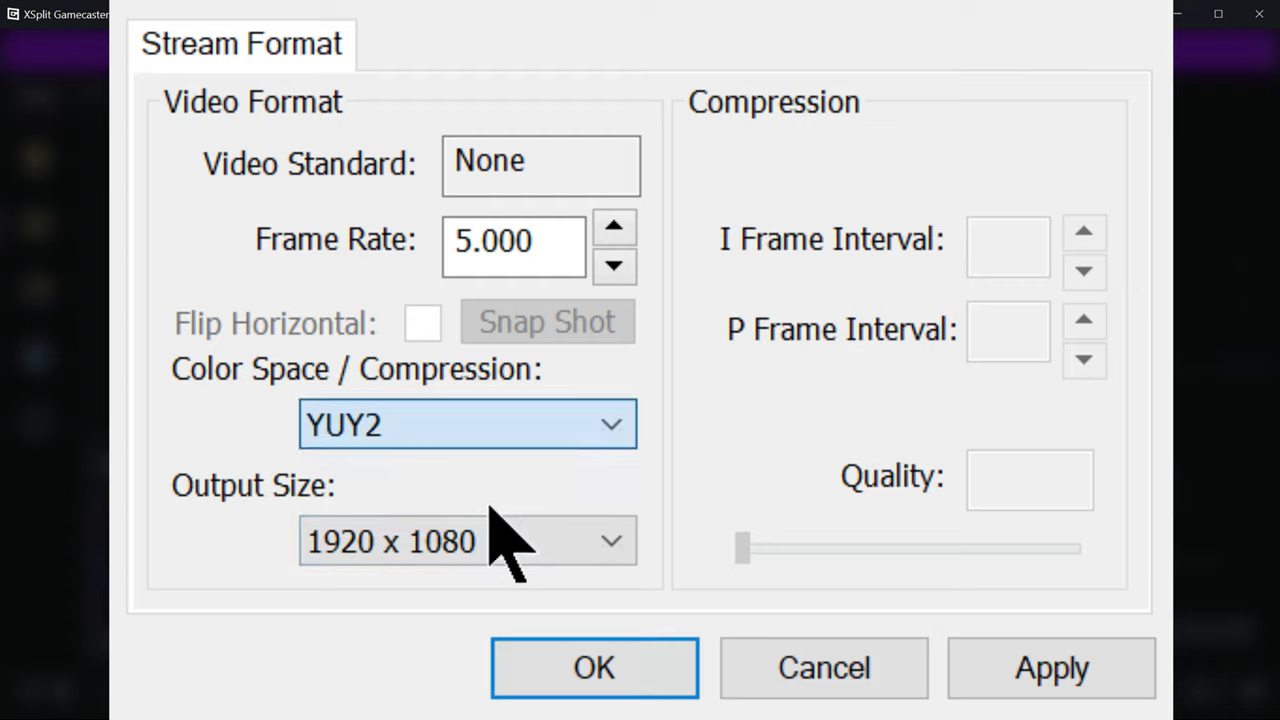
{"action": "scroll", "coordinate": [505, 545], "scroll_direction": "up", "scroll_amount": 1}
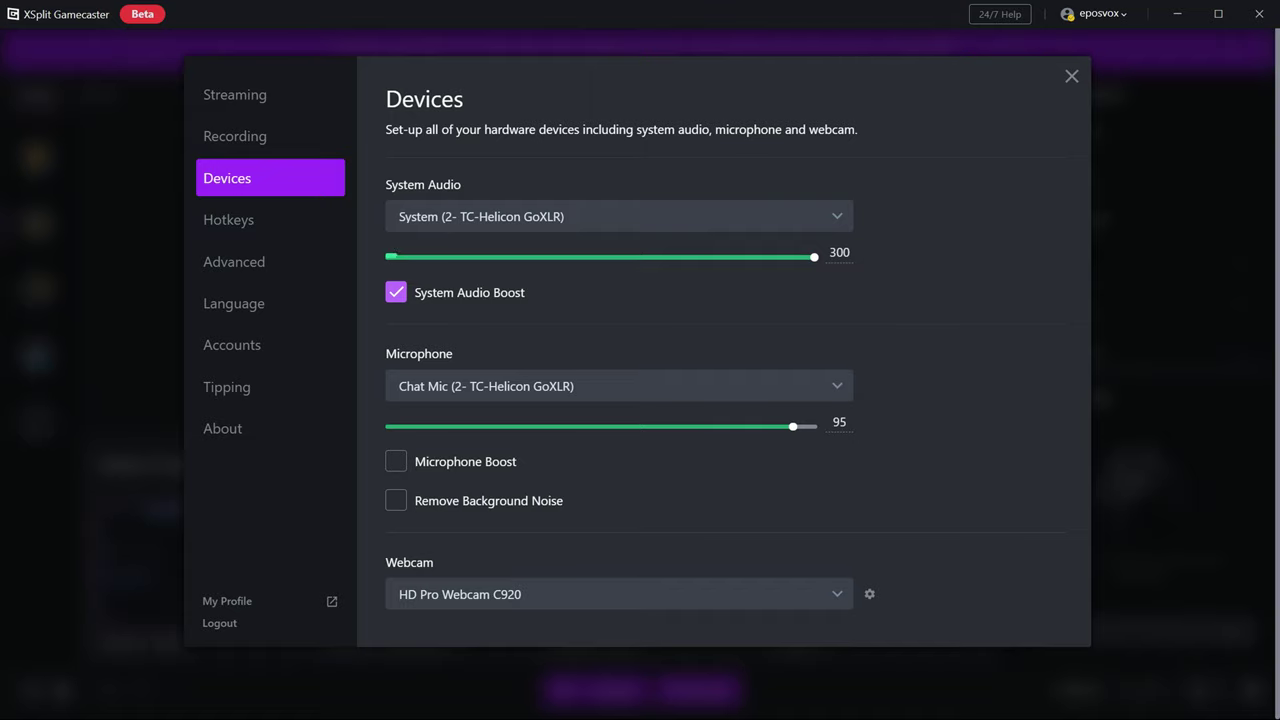
{"action": "left_click", "coordinate": [1071, 76]}
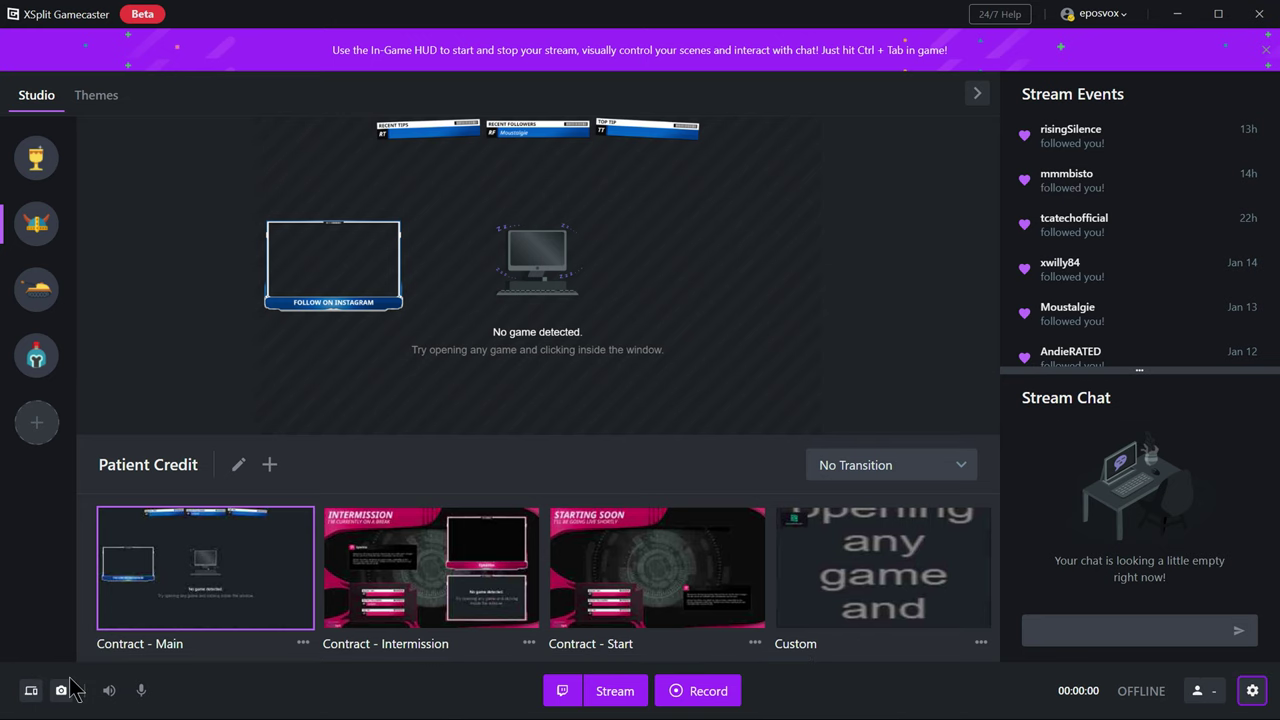
Step: Switch the capture source to a console or other device, using the AVerMedia HD Capture GC573 1 card
{"action": "left_click", "coordinate": [31, 690]}
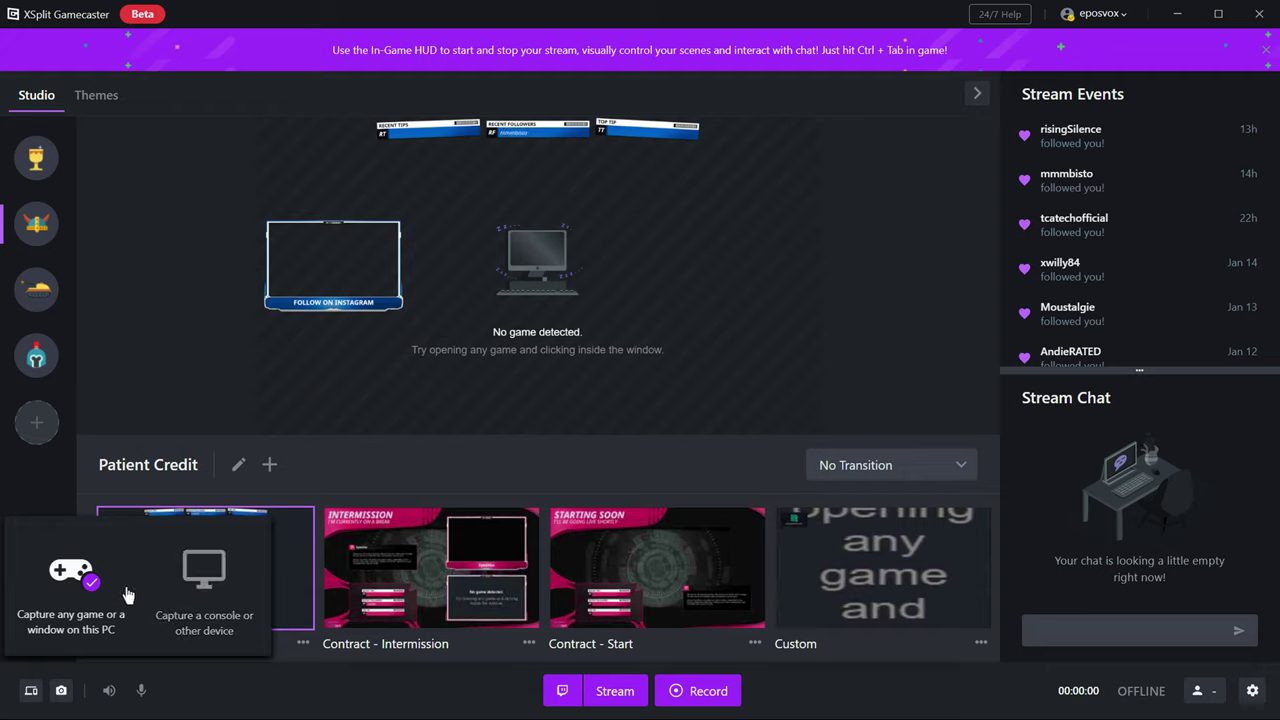
{"action": "left_click", "coordinate": [197, 593]}
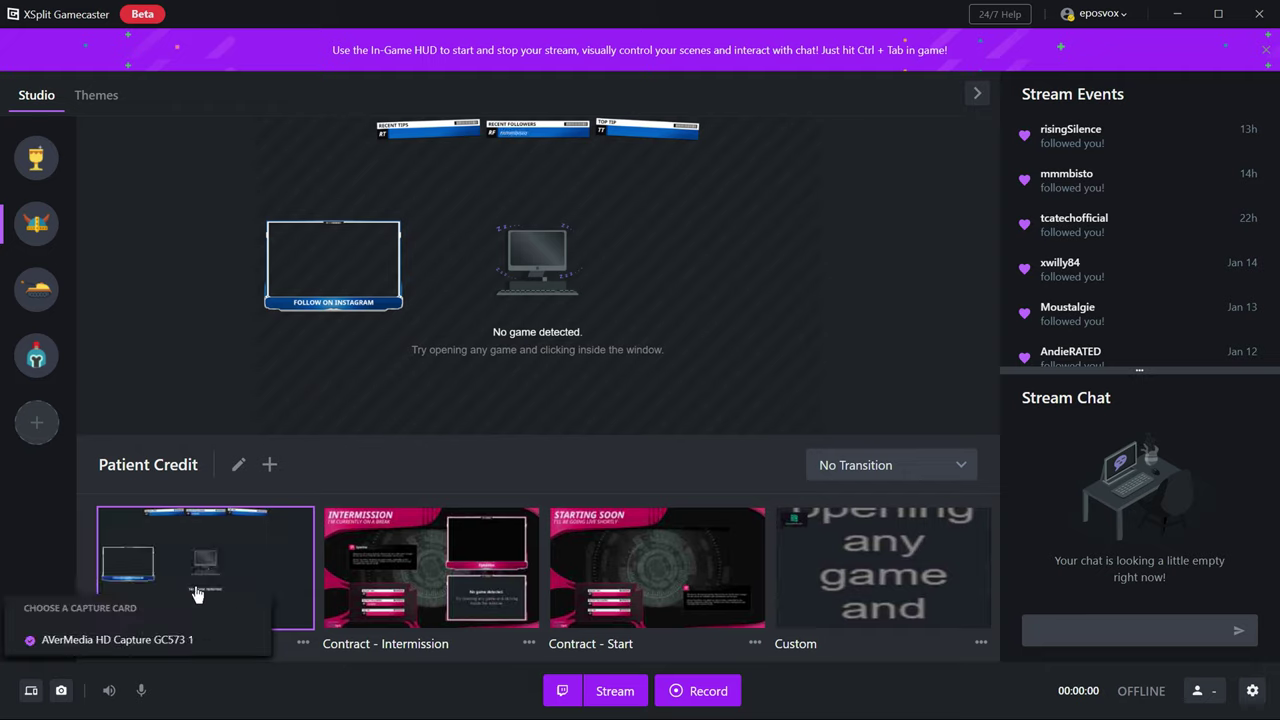
{"action": "left_click", "coordinate": [155, 645]}
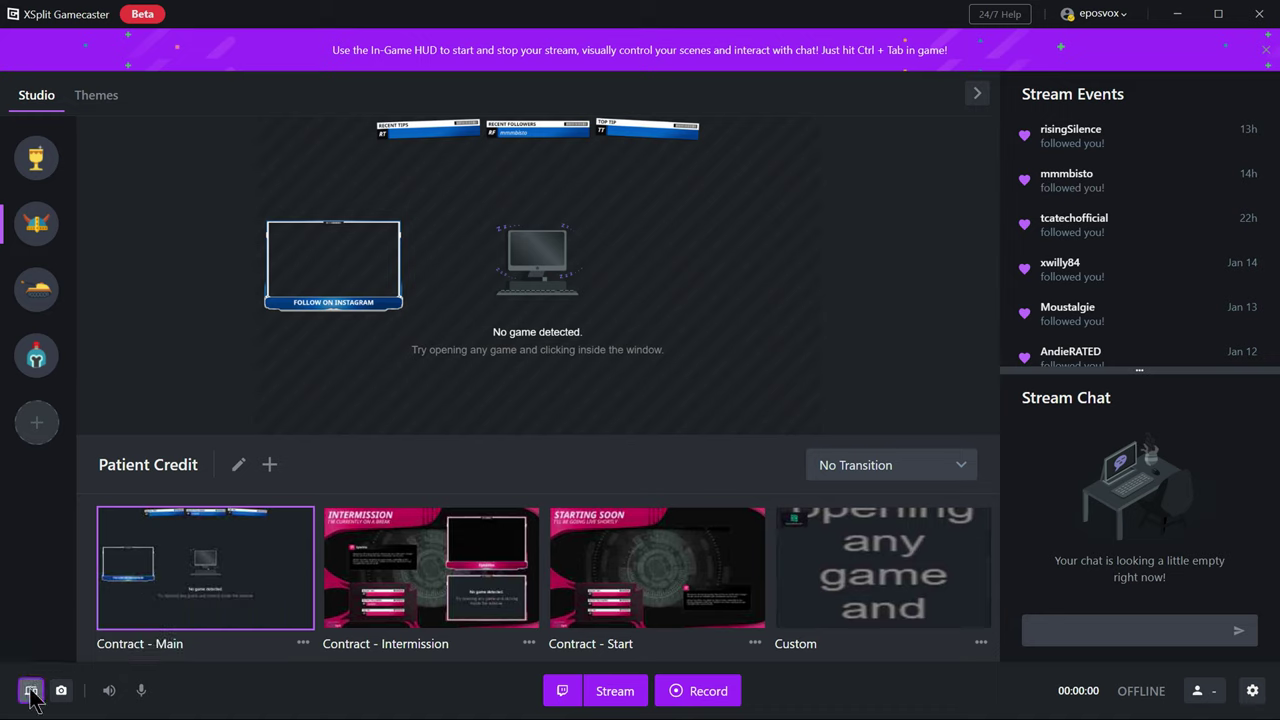
{"action": "left_click", "coordinate": [30, 690]}
{"action": "left_click", "coordinate": [180, 612]}
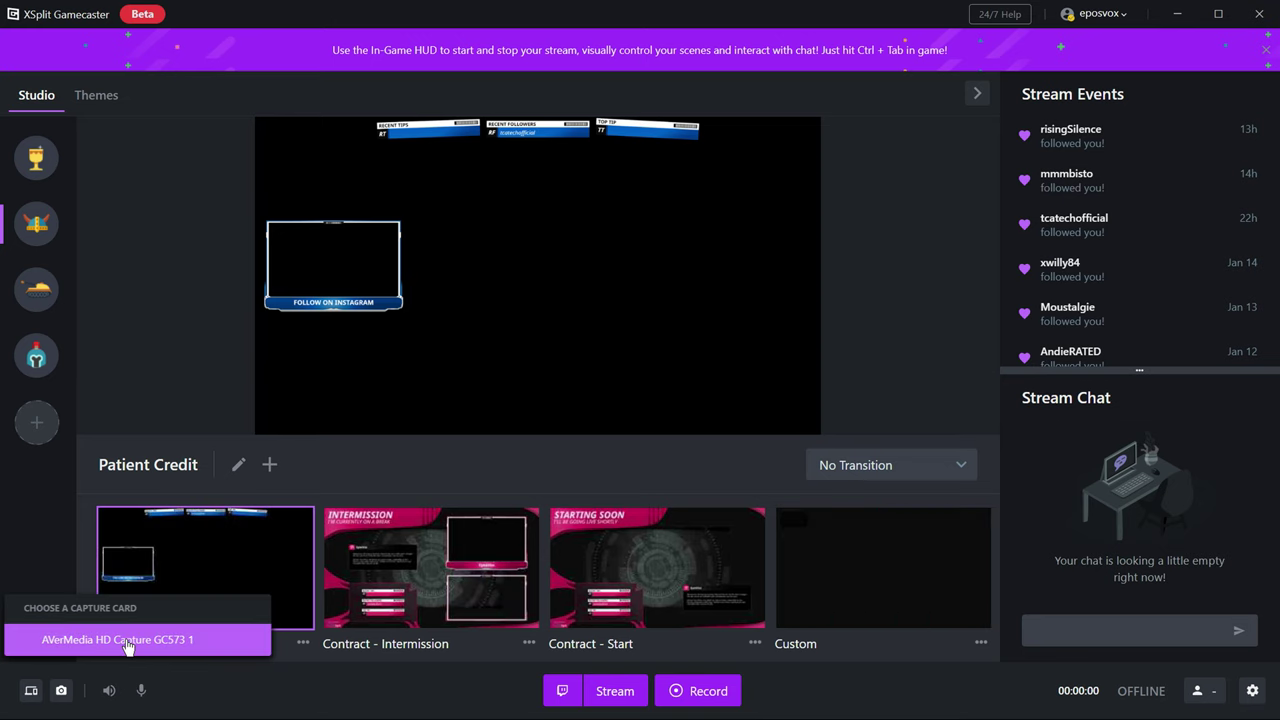
{"action": "left_click", "coordinate": [70, 640]}
{"action": "mouse_move", "coordinate": [605, 352]}
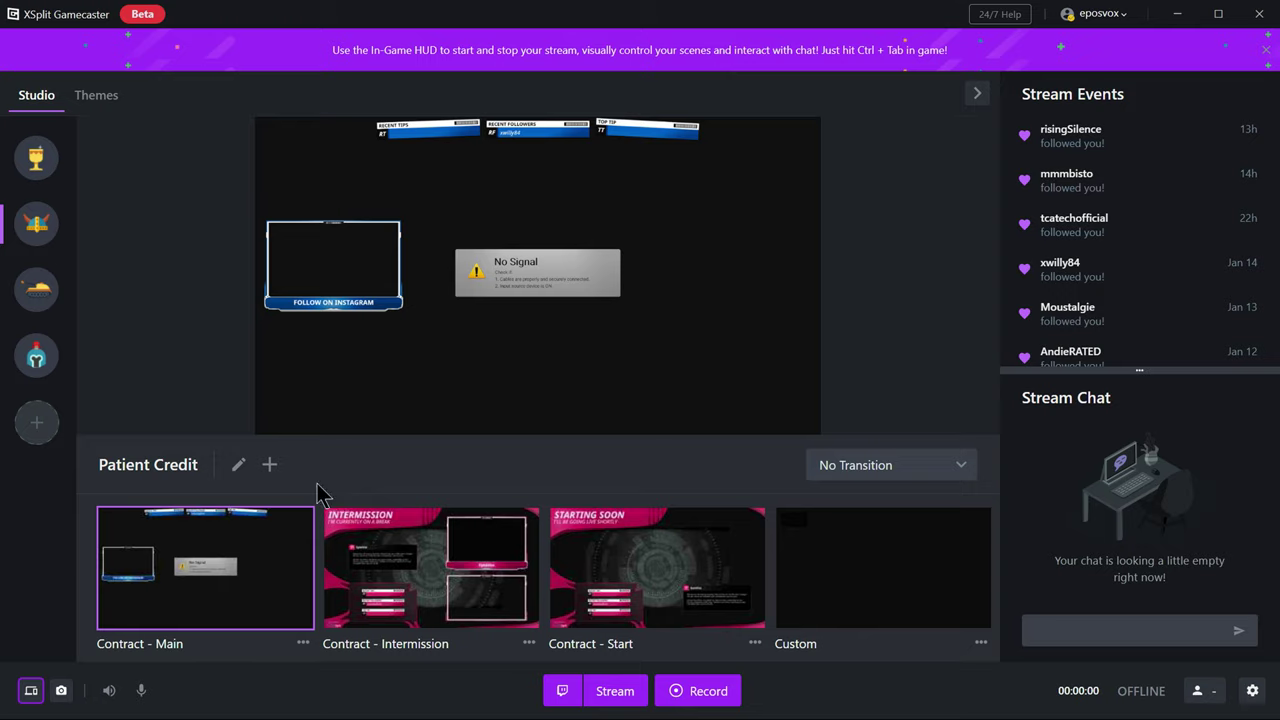
Step: Switch the main capture source to a window on this PC, using the Resolve.exe (XSplit Master Clas) application
{"action": "left_click", "coordinate": [31, 690]}
{"action": "left_click", "coordinate": [70, 606]}
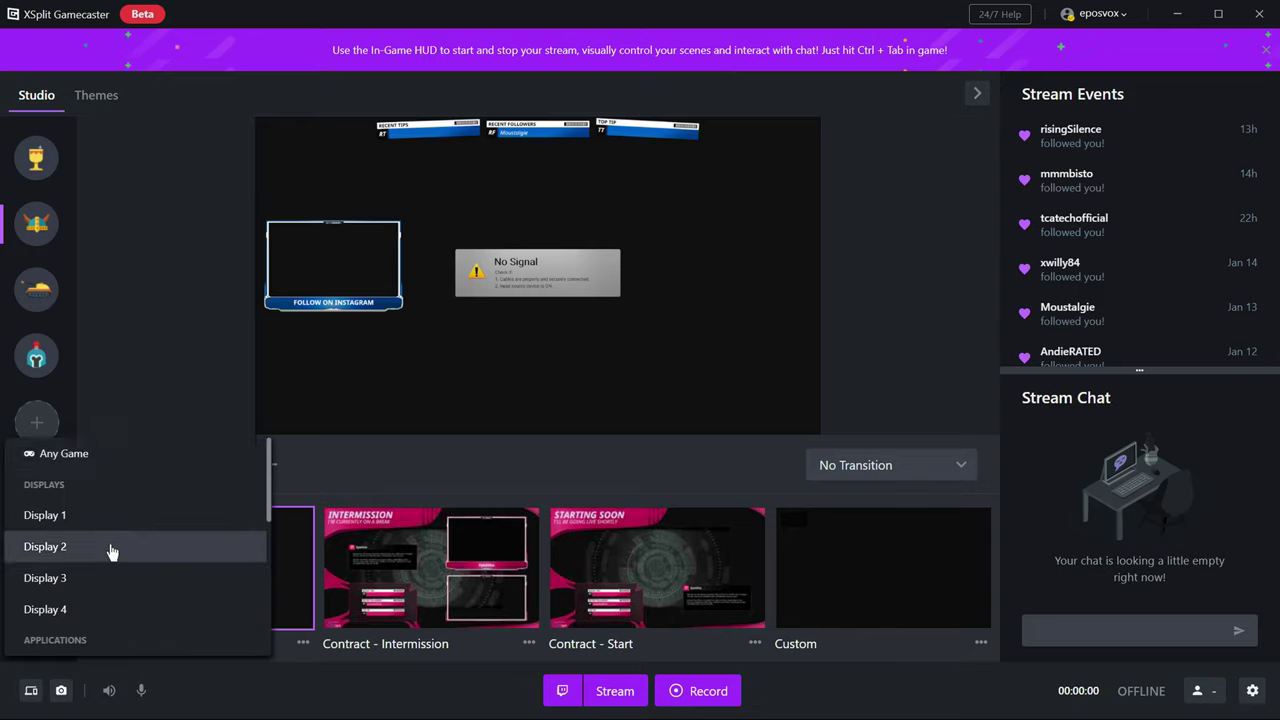
{"action": "scroll", "coordinate": [110, 552], "scroll_direction": "down", "scroll_amount": 1}
{"action": "scroll", "coordinate": [110, 552], "scroll_direction": "down", "scroll_amount": 5}
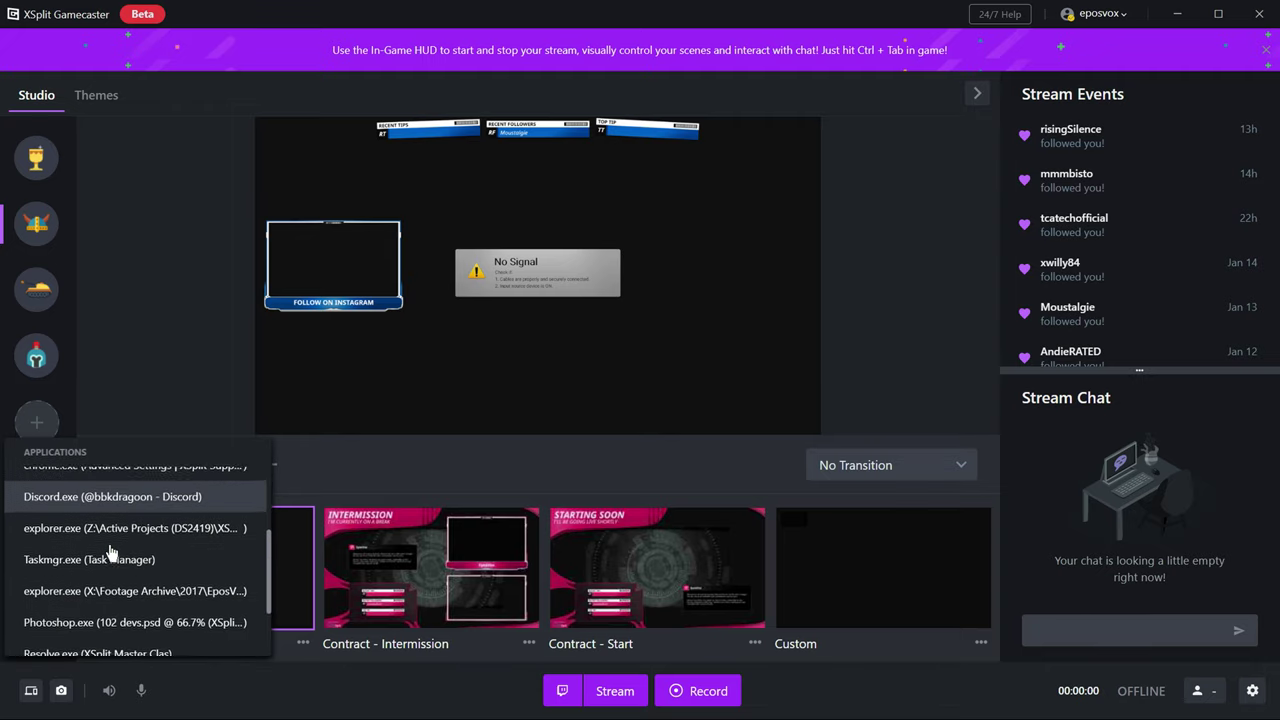
{"action": "scroll", "coordinate": [110, 553], "scroll_direction": "down", "scroll_amount": 2}
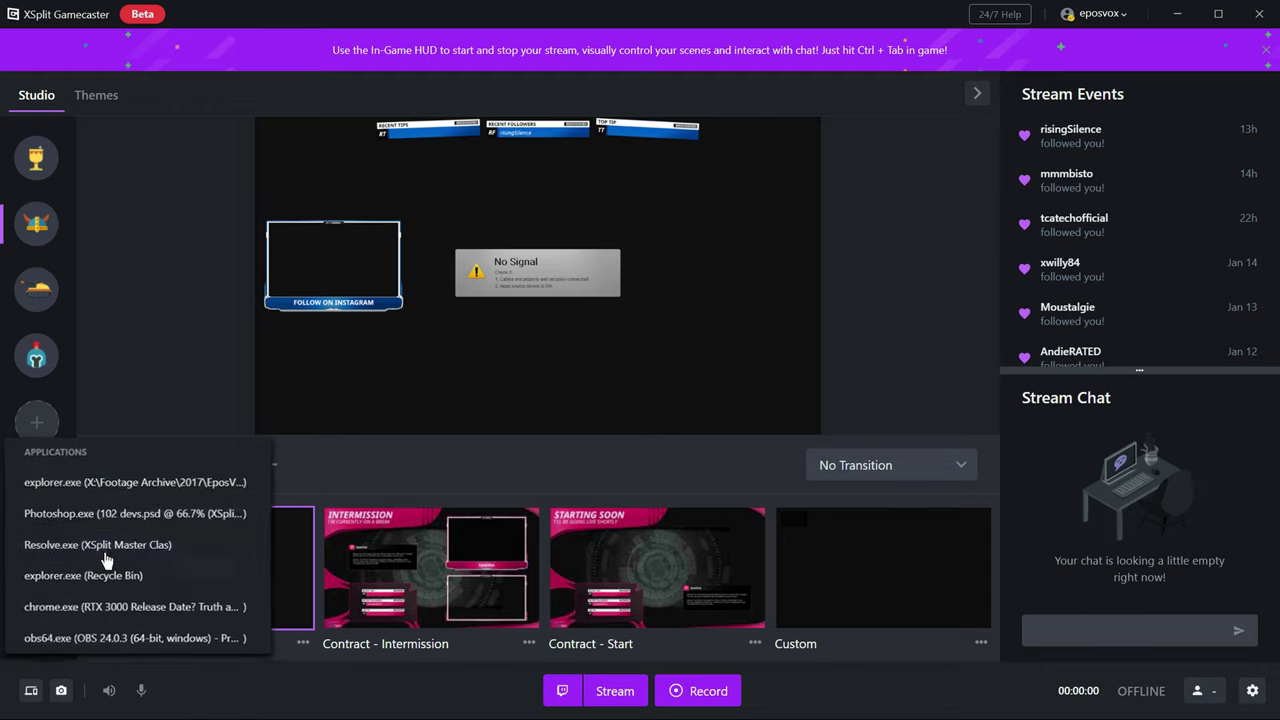
{"action": "left_click", "coordinate": [108, 555]}
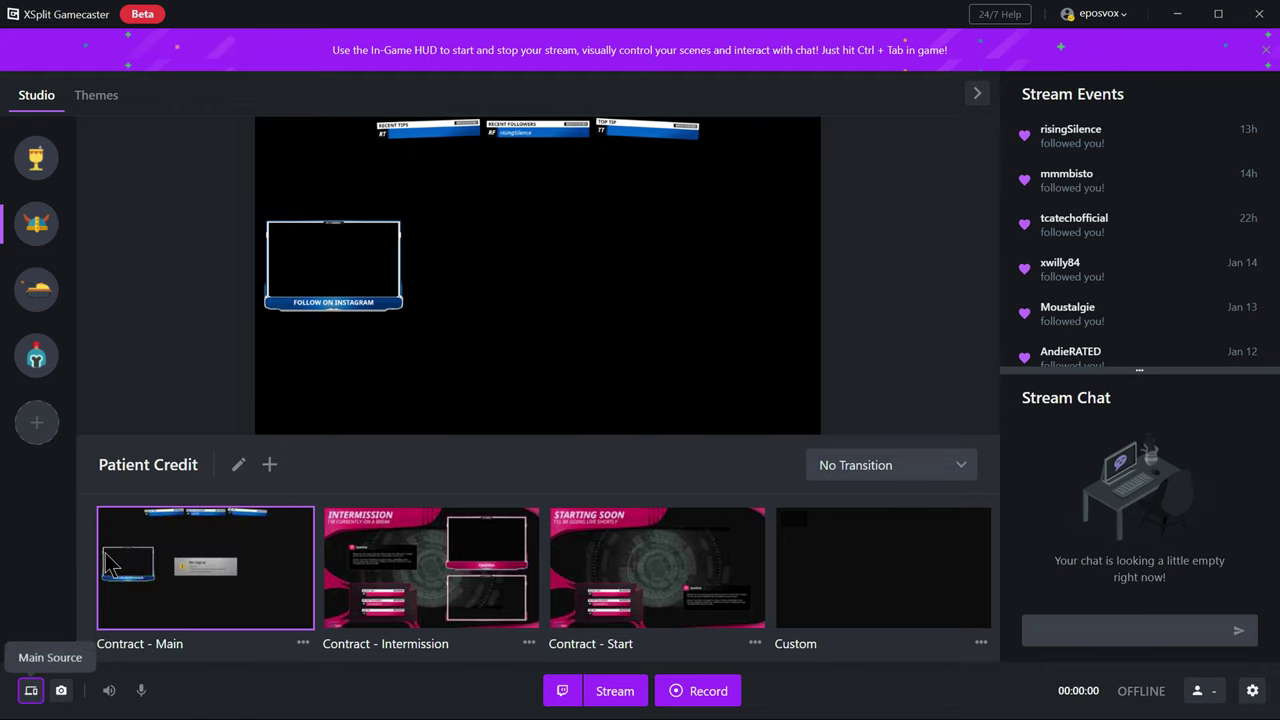
Step: Change the main capture source on this PC to the whole of Display 4
{"action": "left_click", "coordinate": [31, 690]}
{"action": "left_click", "coordinate": [68, 630]}
{"action": "scroll", "coordinate": [80, 585], "scroll_direction": "down", "scroll_amount": 2}
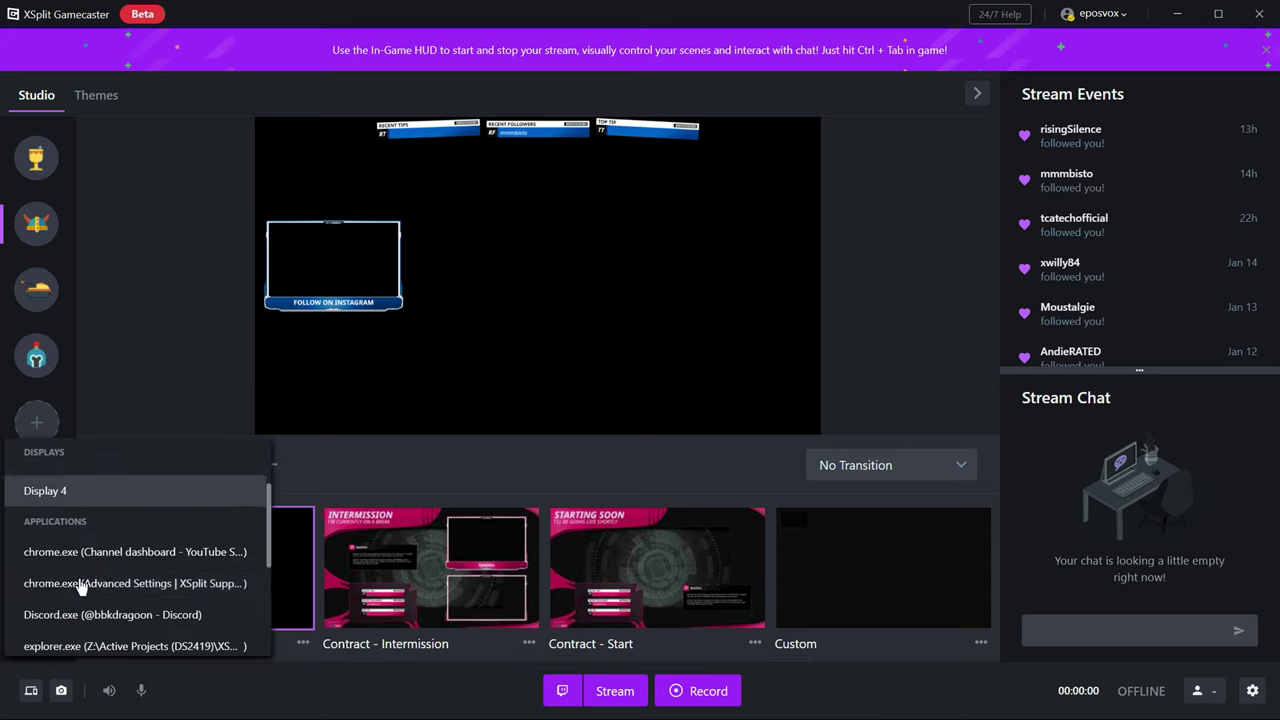
{"action": "left_click", "coordinate": [87, 503]}
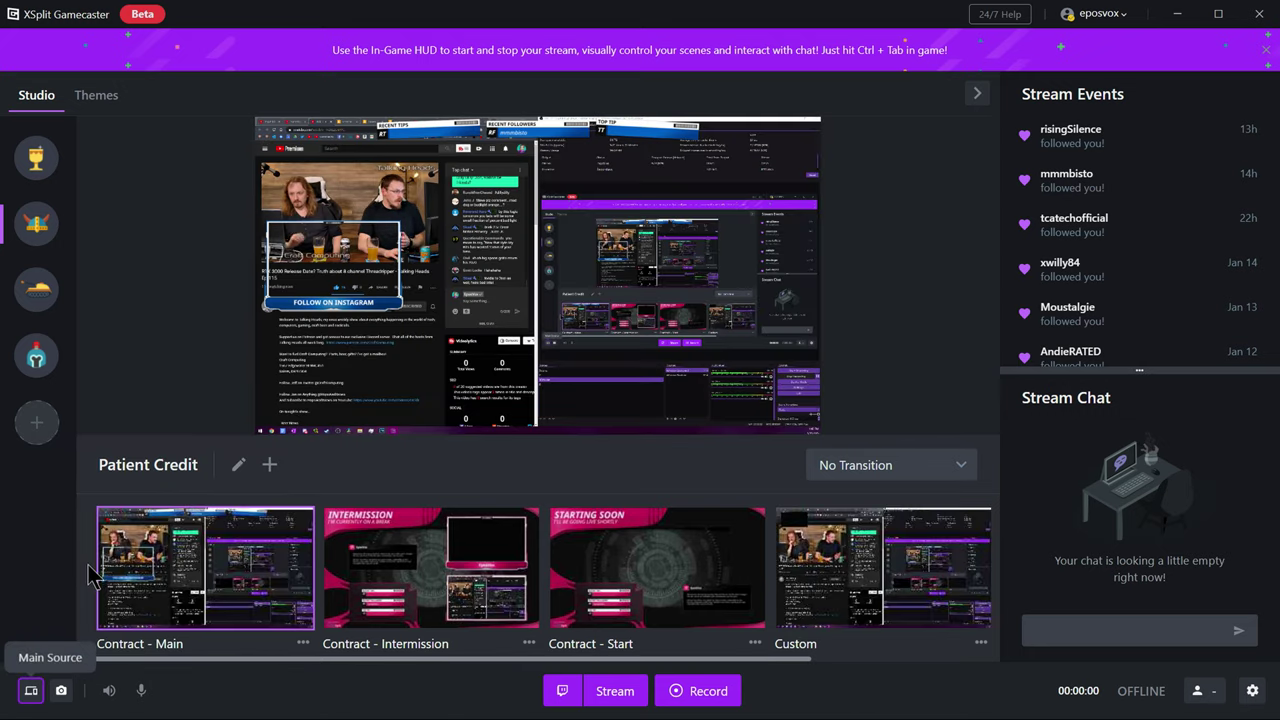
Step: Set the main capture source on this PC to Any Game
{"action": "left_click", "coordinate": [31, 690]}
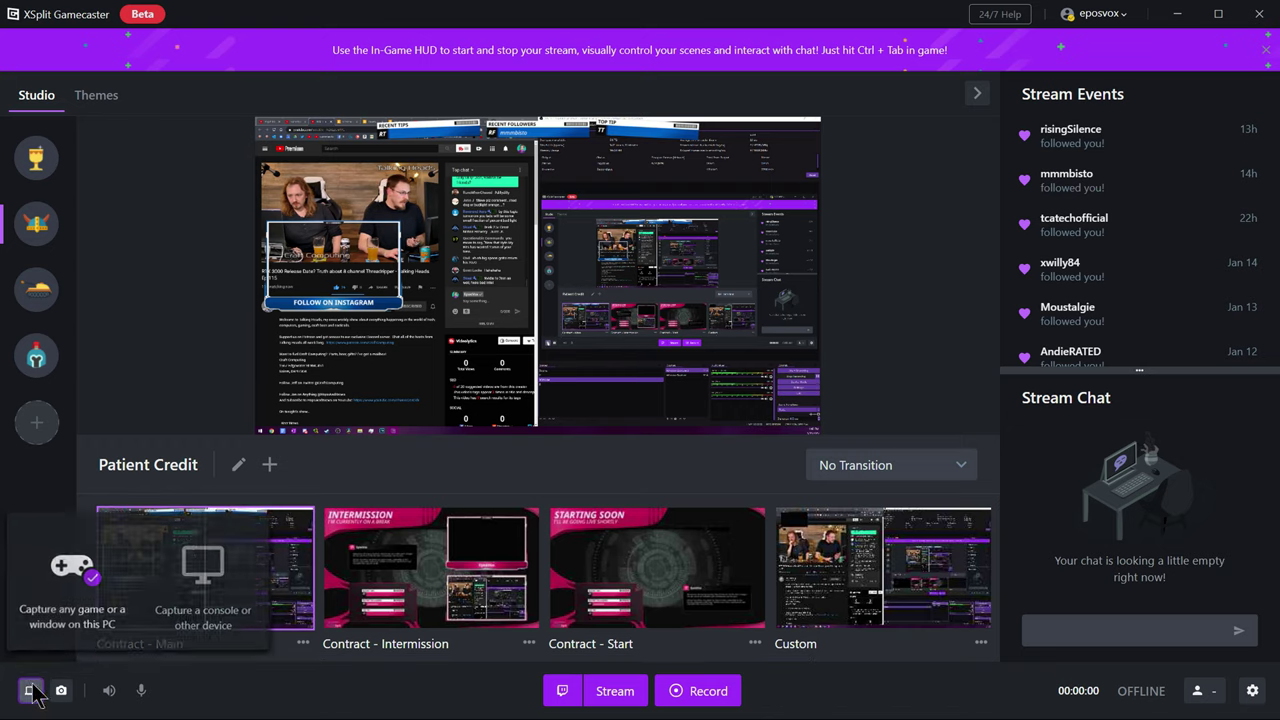
{"action": "left_click", "coordinate": [99, 572]}
{"action": "left_click", "coordinate": [86, 457]}
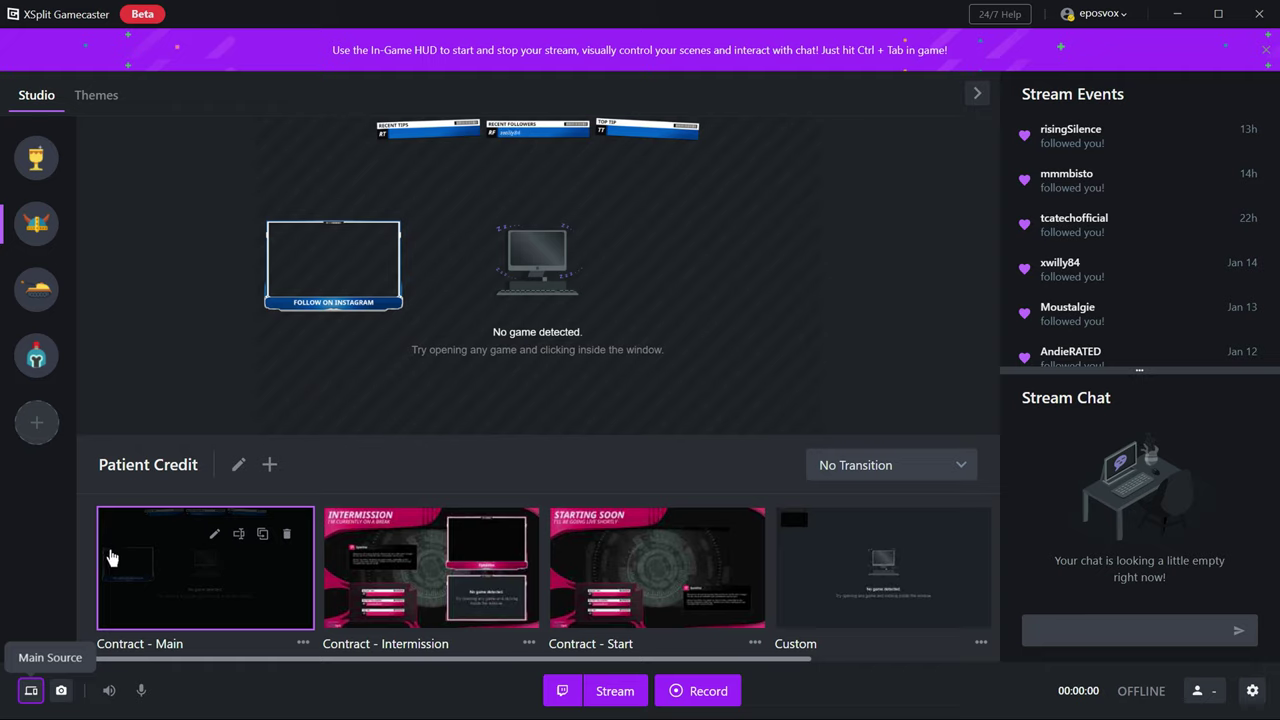
Step: Choose the first HD Pro Webcam C920 in the connected devices as the camera source
{"action": "left_click", "coordinate": [64, 693]}
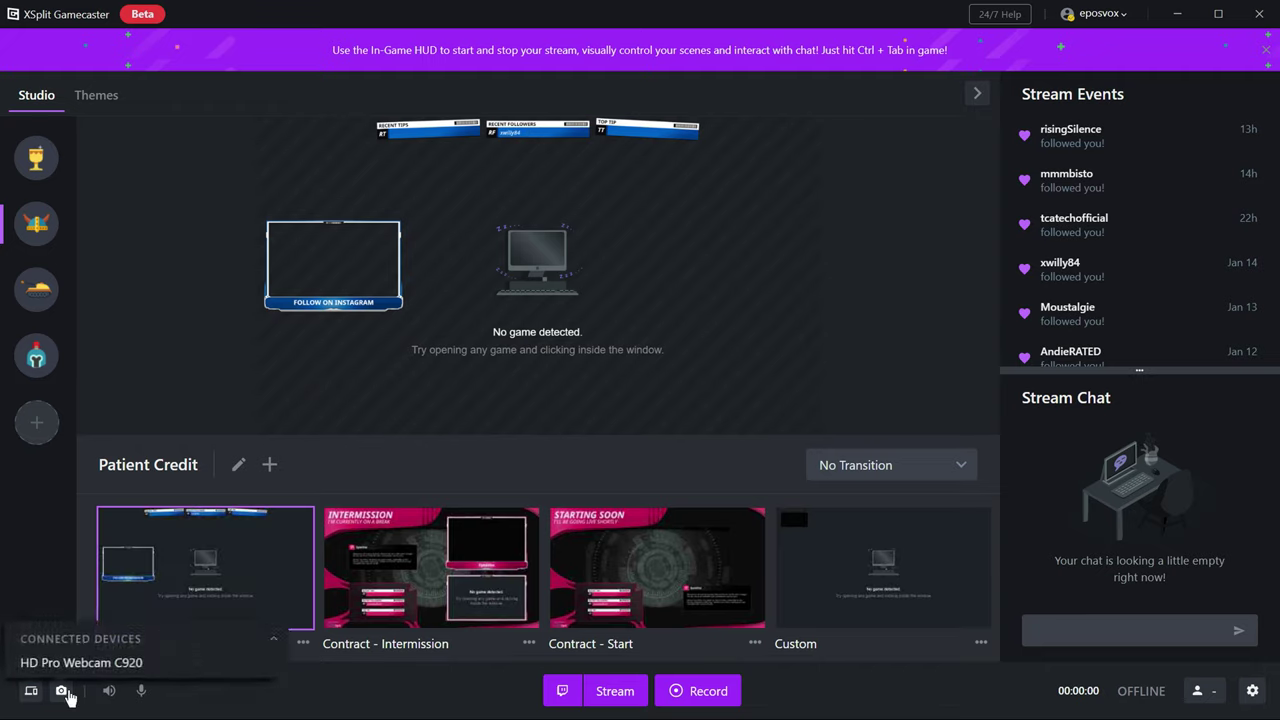
{"action": "left_click", "coordinate": [123, 656]}
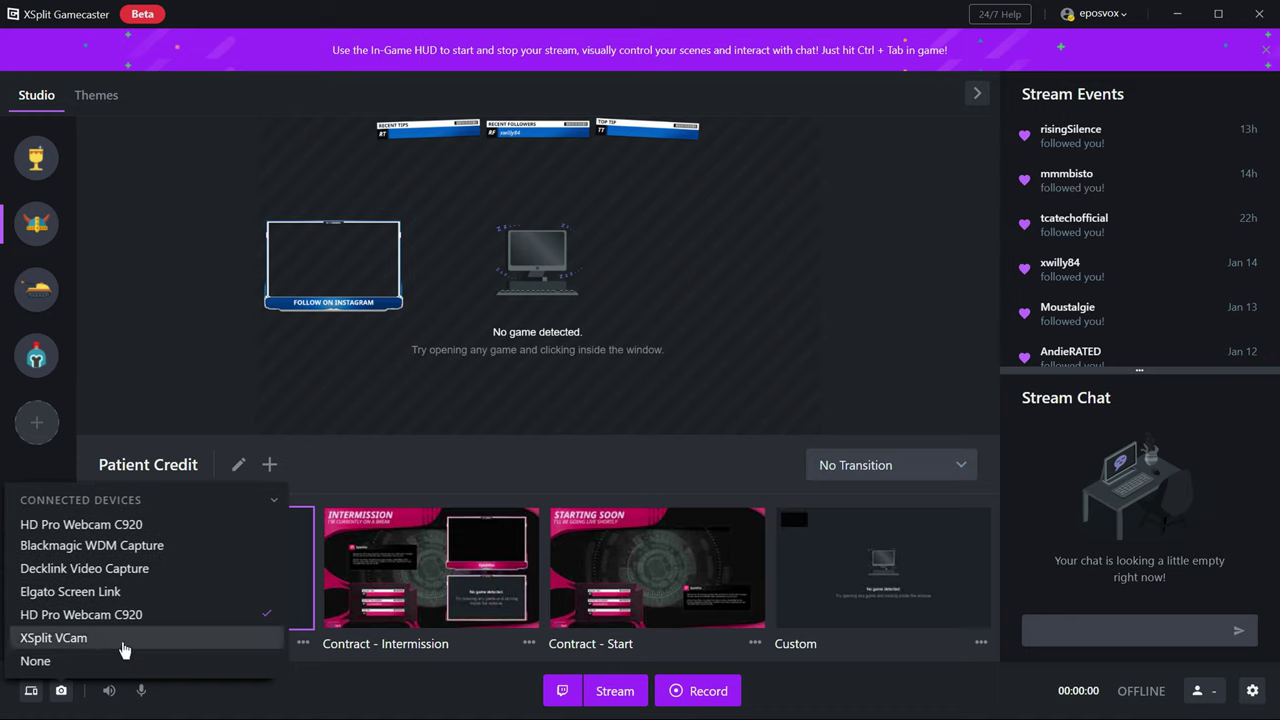
{"action": "left_click", "coordinate": [146, 524]}
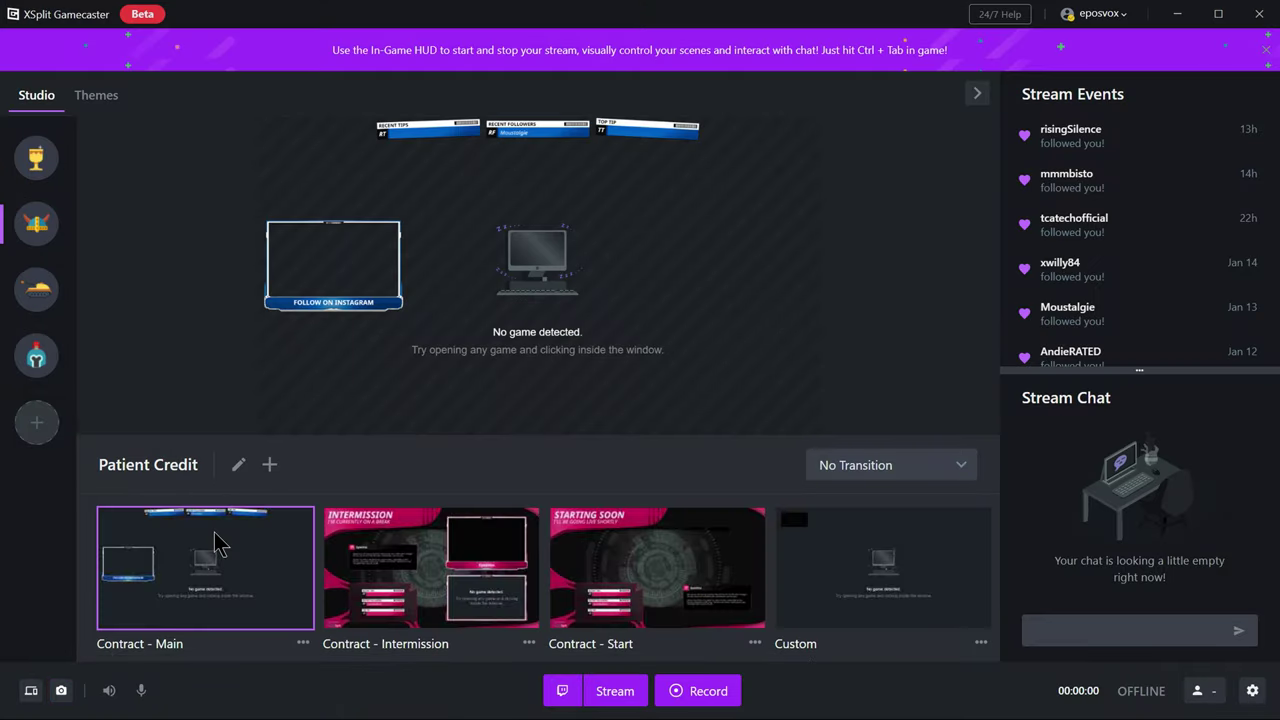
Step: Open the Contract - Main scene for editing and add a Camera Source widget to it
{"action": "double_click", "coordinate": [220, 545]}
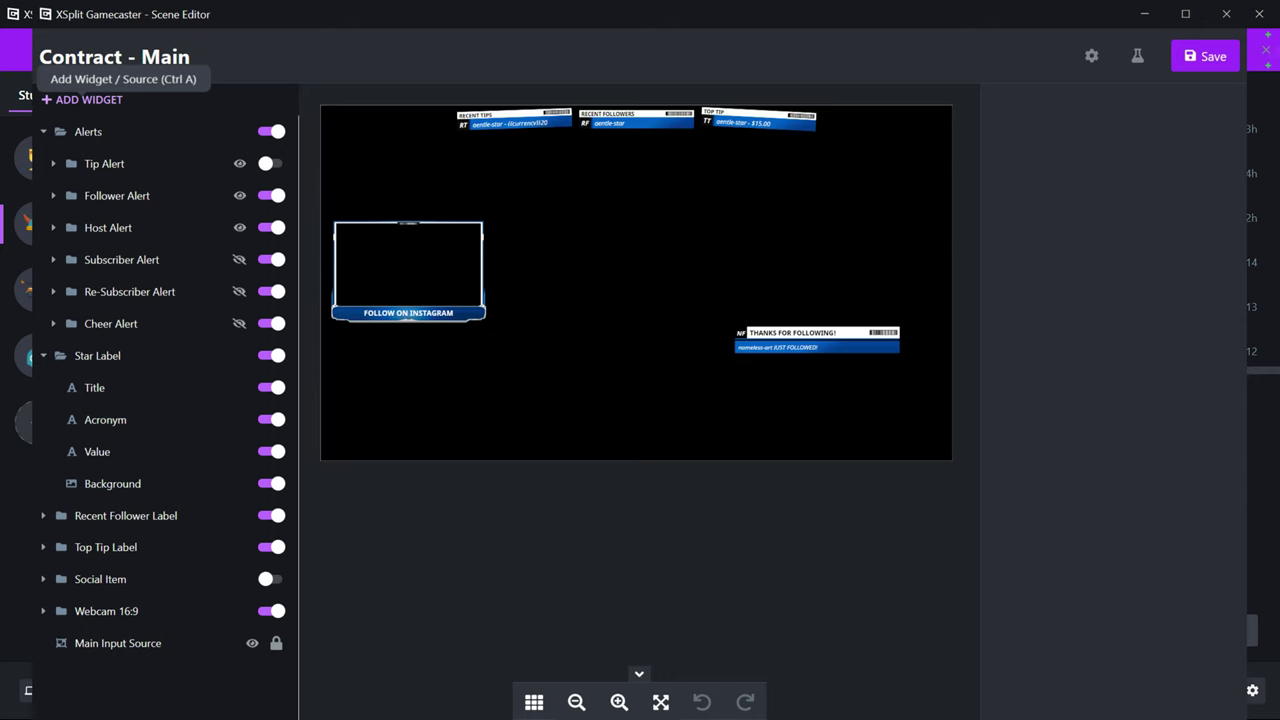
{"action": "left_click", "coordinate": [60, 100]}
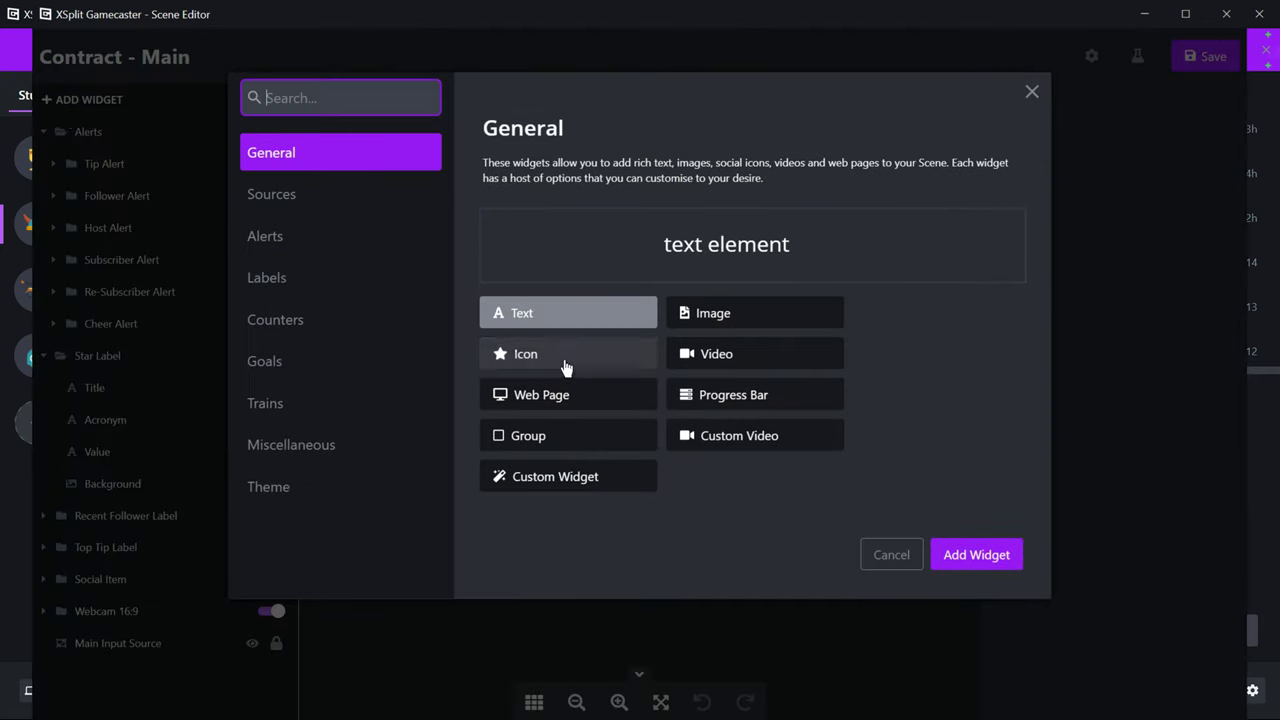
{"action": "left_click", "coordinate": [325, 197]}
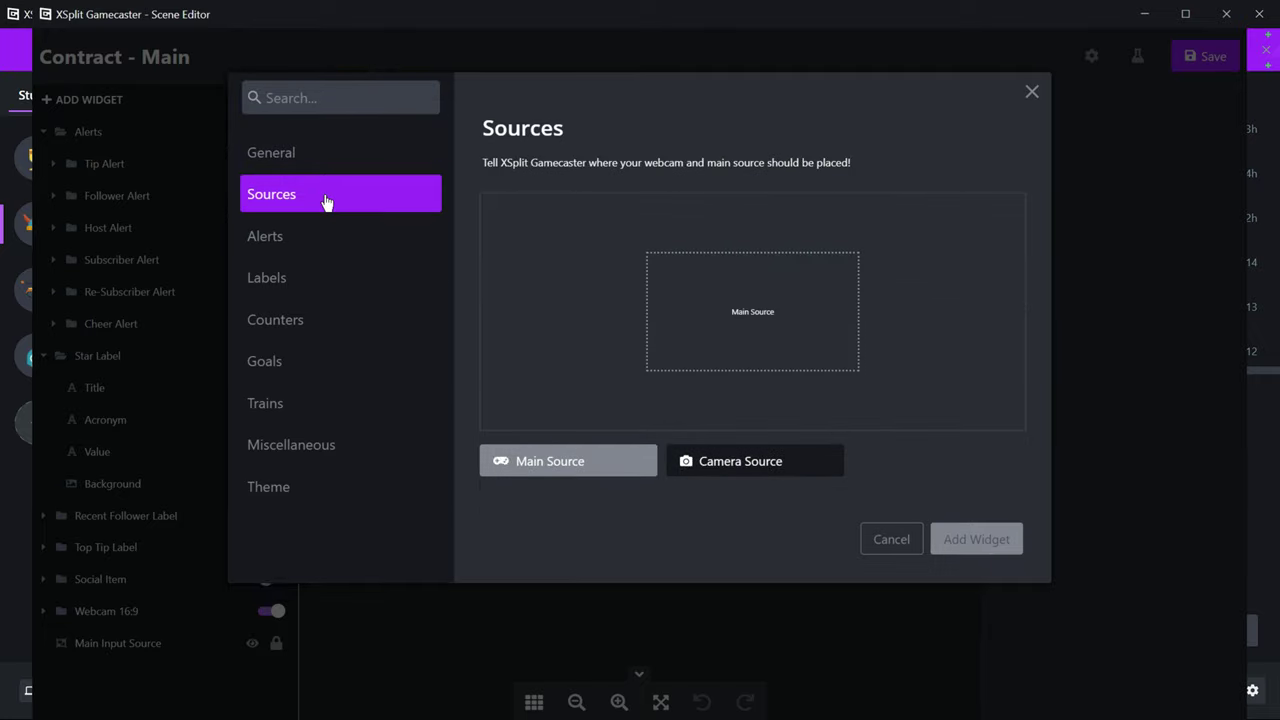
{"action": "left_click", "coordinate": [738, 472]}
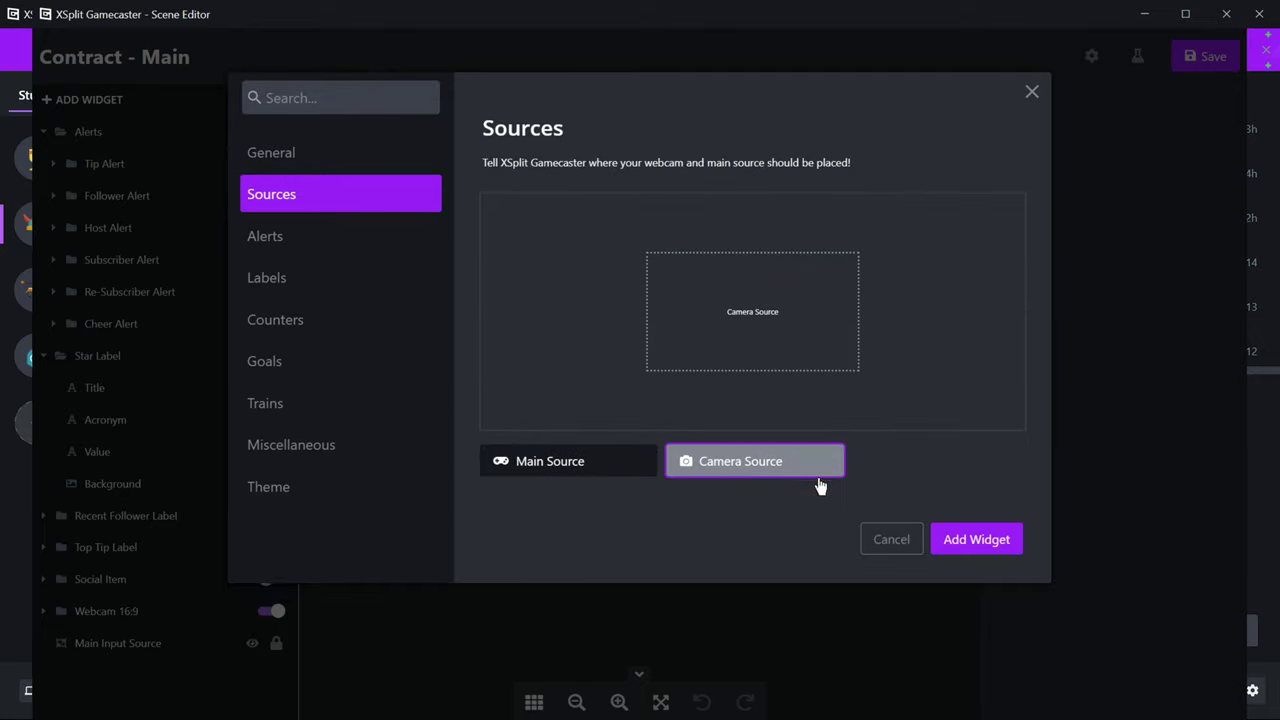
{"action": "left_click", "coordinate": [978, 540]}
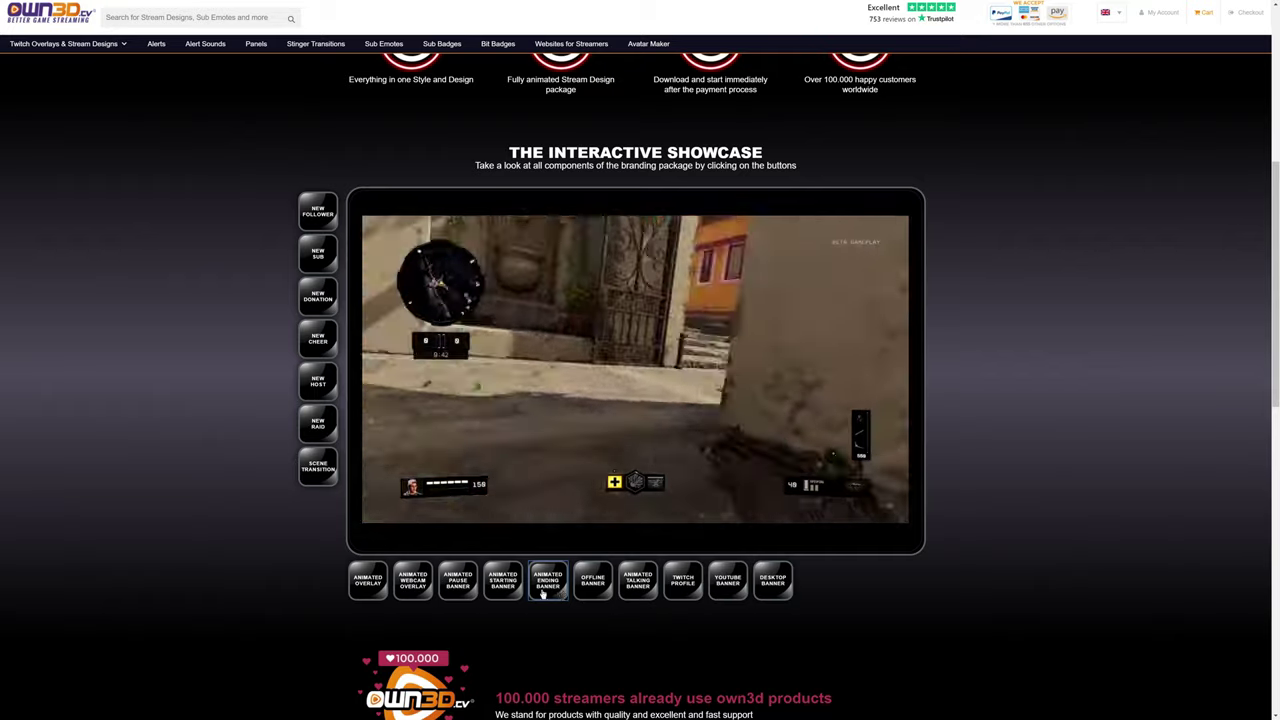
Step: On the OWN3D website, preview the animated webcam overlay and the animated overlay in the interactive showcase
{"action": "left_click", "coordinate": [406, 590]}
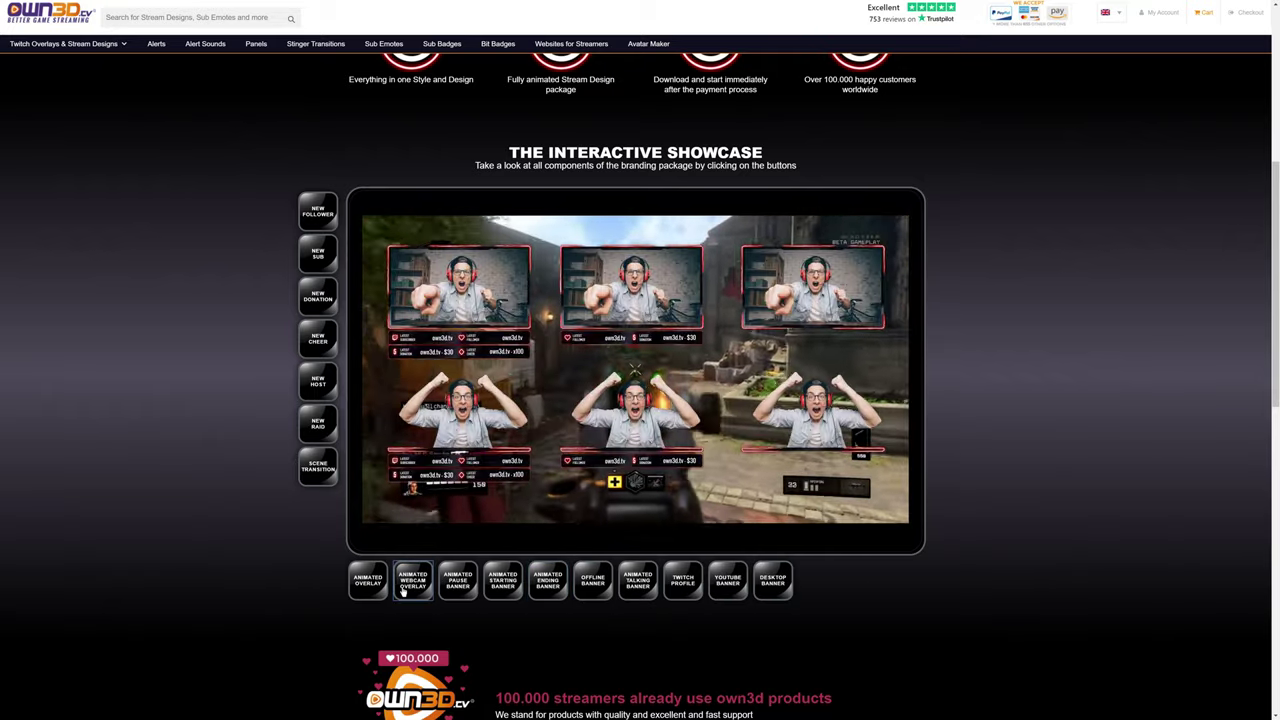
{"action": "left_click", "coordinate": [362, 581]}
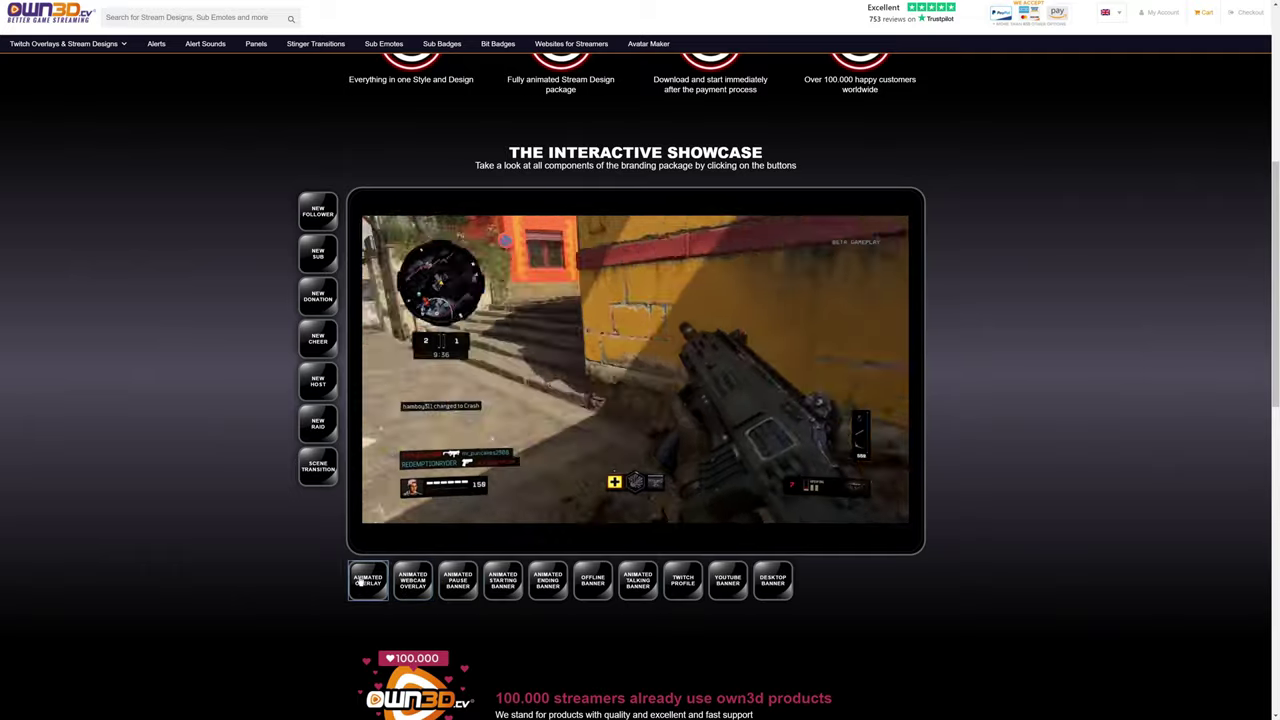